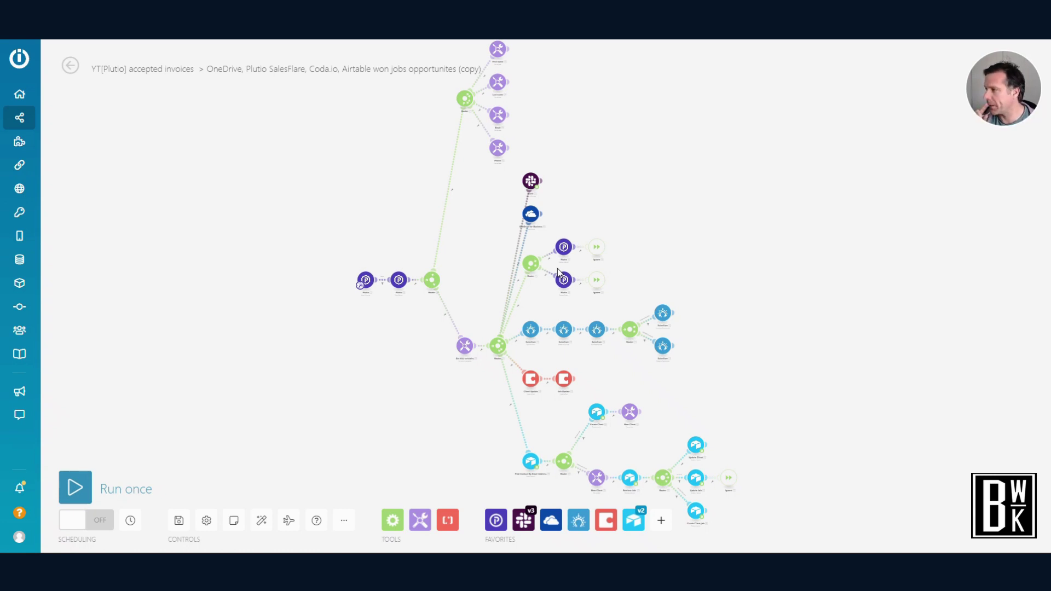
Step: Play the scenario's flow explanation and examine how data travels from the Plutio trigger through every router branch
left_click_drag(663, 121, 611, 180)
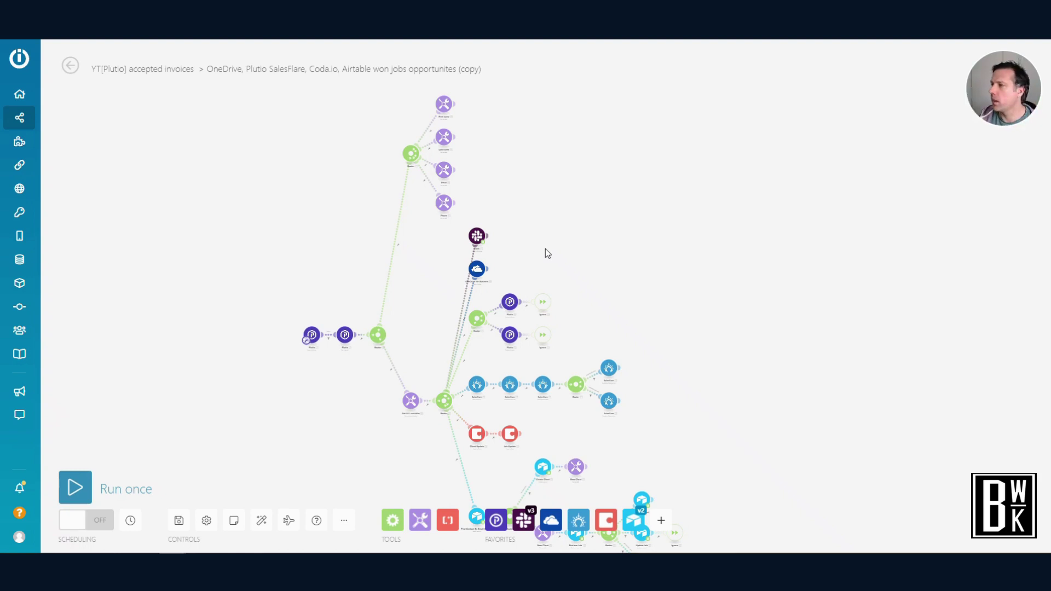
left_click_drag(545, 253, 548, 199)
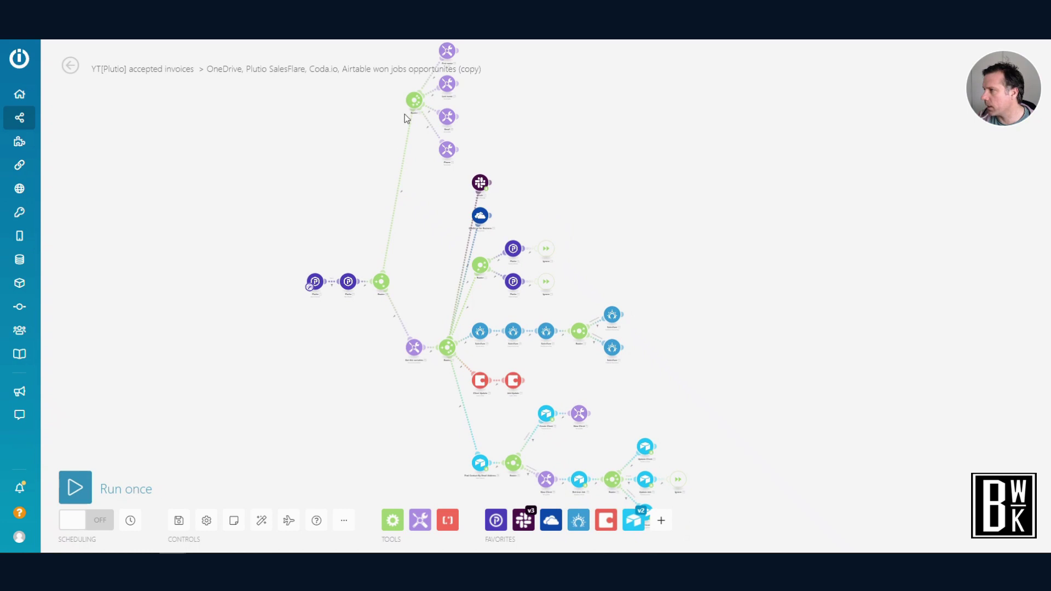
left_click_drag(398, 223, 354, 248)
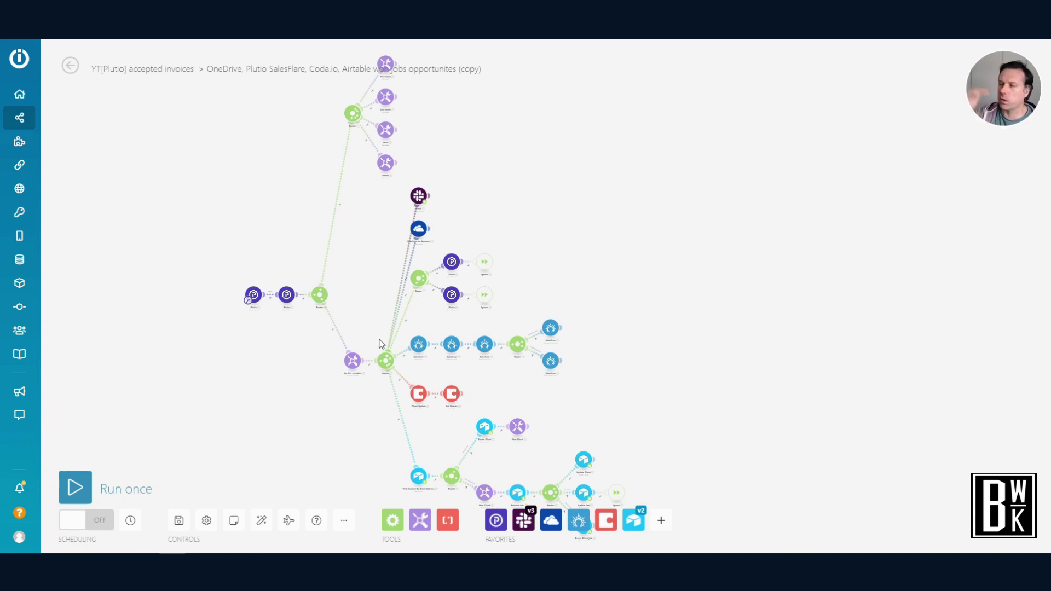
left_click(289, 524)
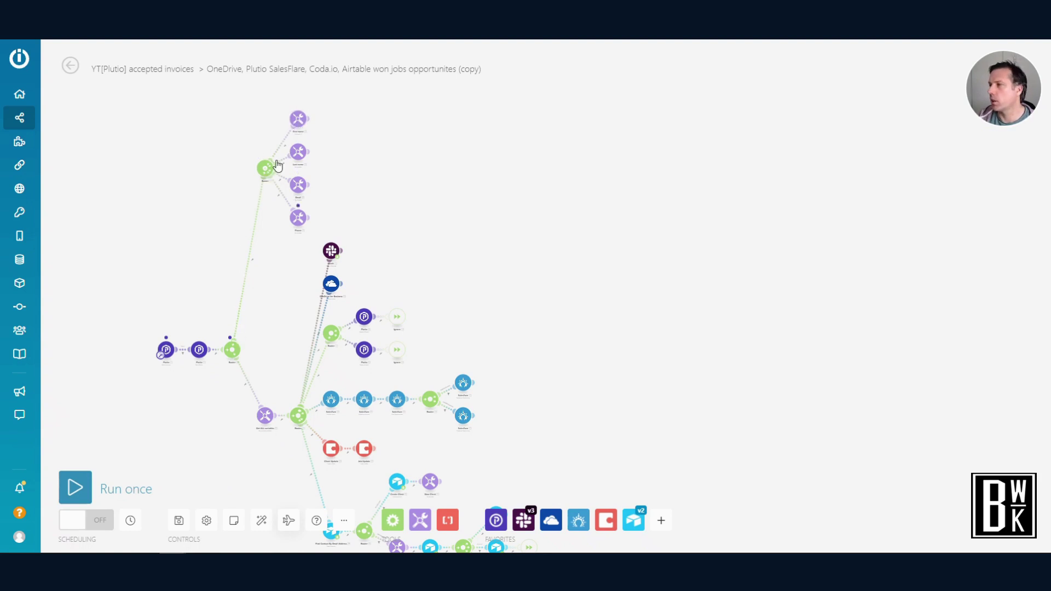
left_click_drag(203, 284, 158, 188)
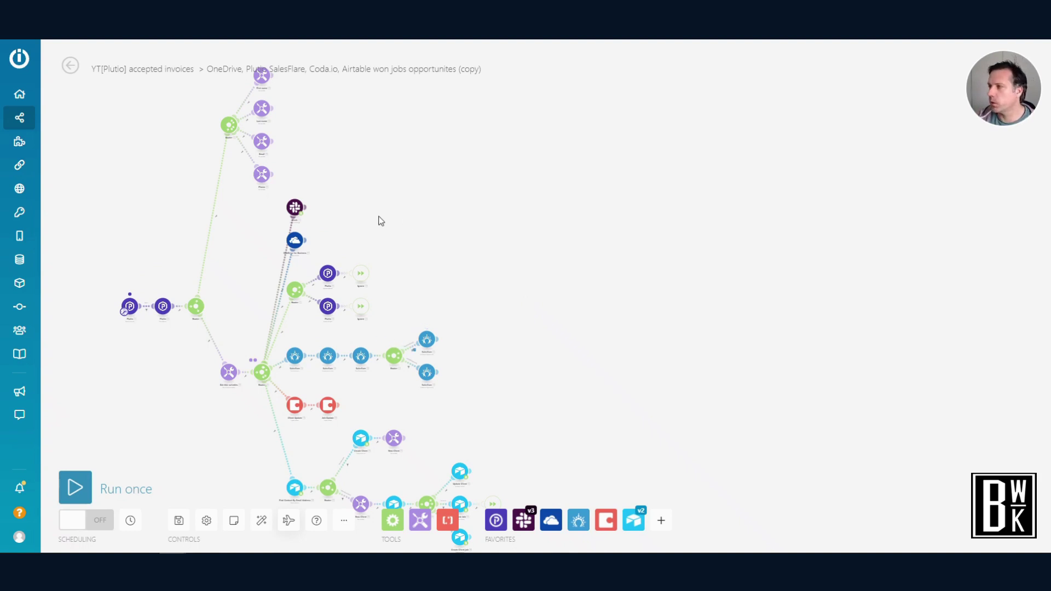
scroll(370, 220, "up", 5)
scroll(438, 182, "down", 5)
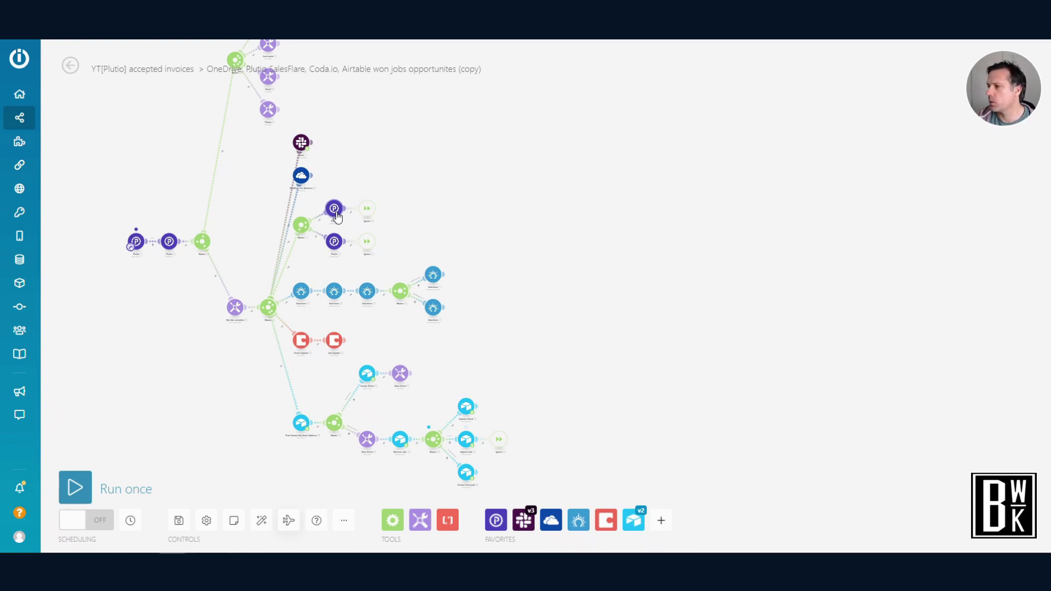
left_click_drag(550, 359, 536, 322)
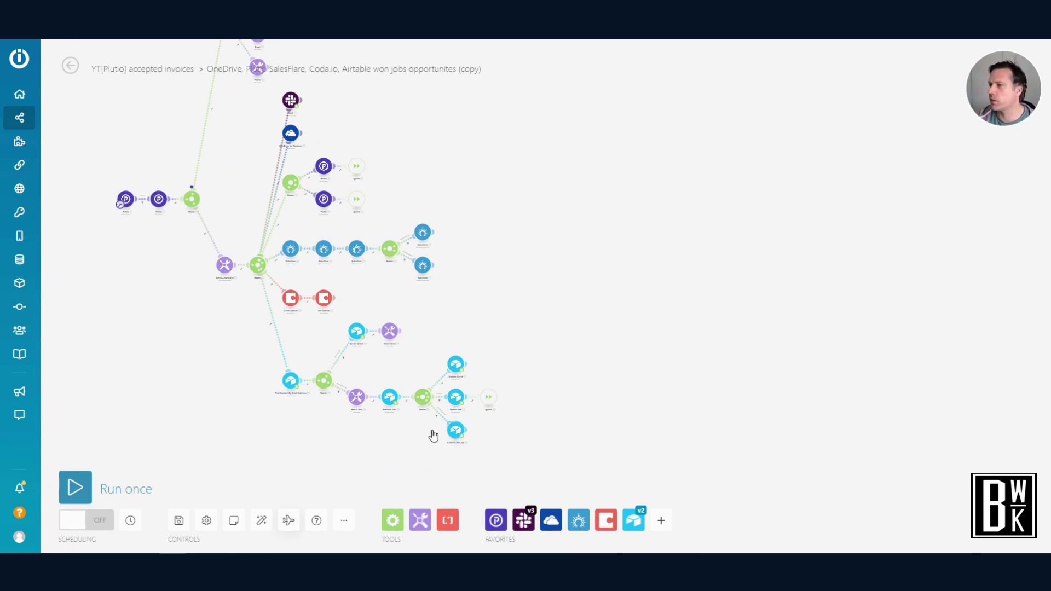
left_click_drag(203, 340, 208, 394)
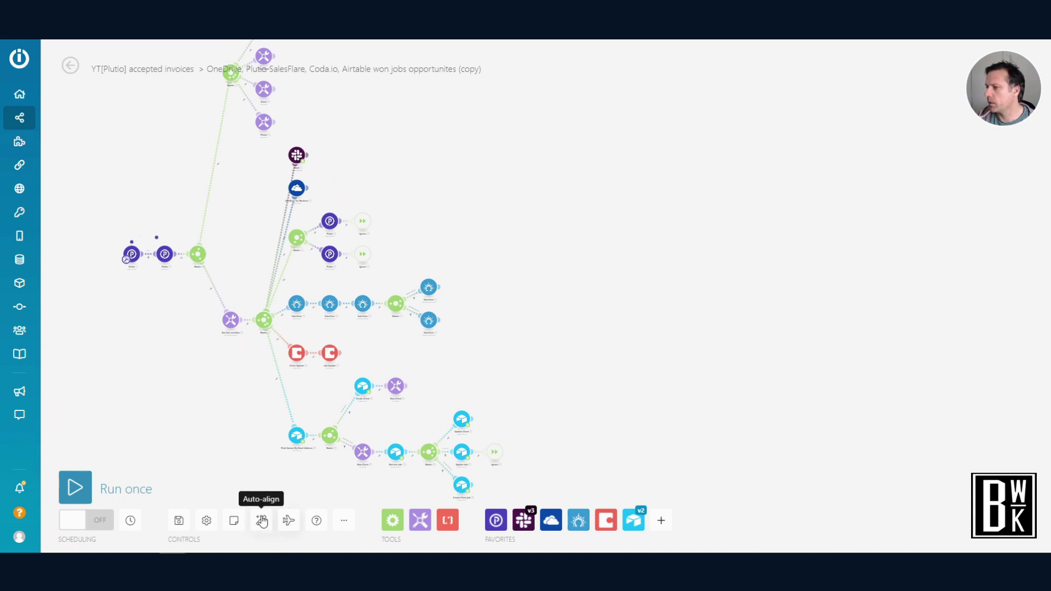
left_click_drag(491, 148, 537, 239)
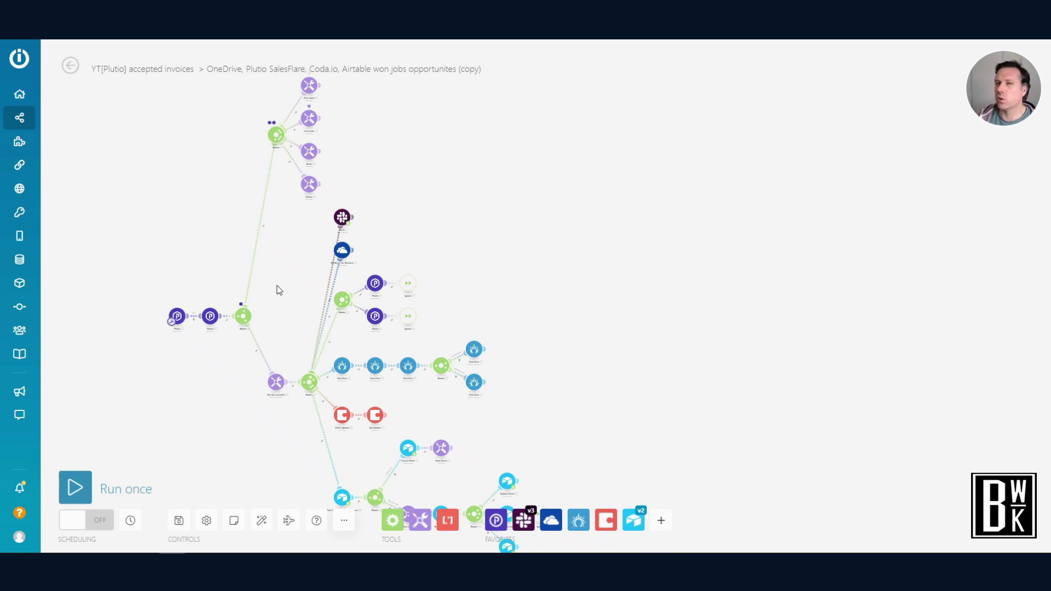
left_click_drag(241, 417, 148, 247)
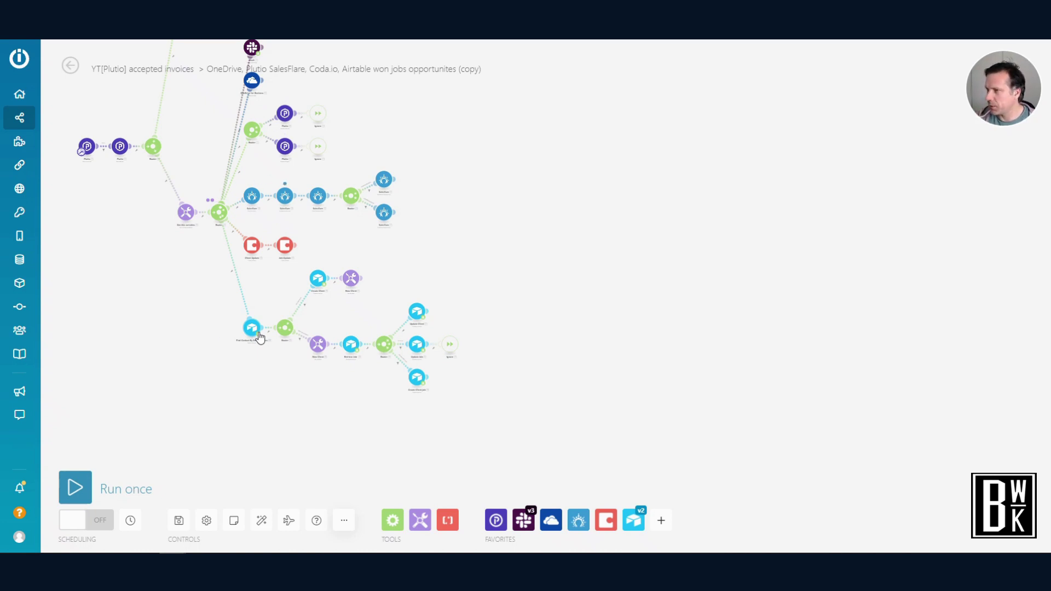
Step: Inspect the Status filter between the Plutio Watch Invoices and Get a Person modules, leaving it as is
scroll(199, 350, "up", 5)
scroll(175, 316, "up", 3)
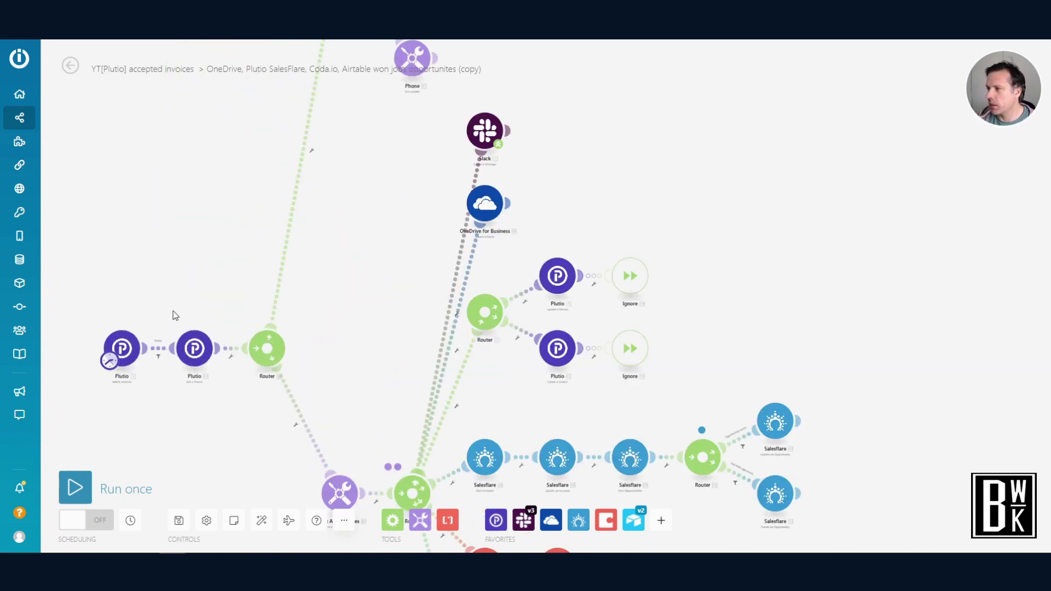
scroll(192, 322, "up", 5)
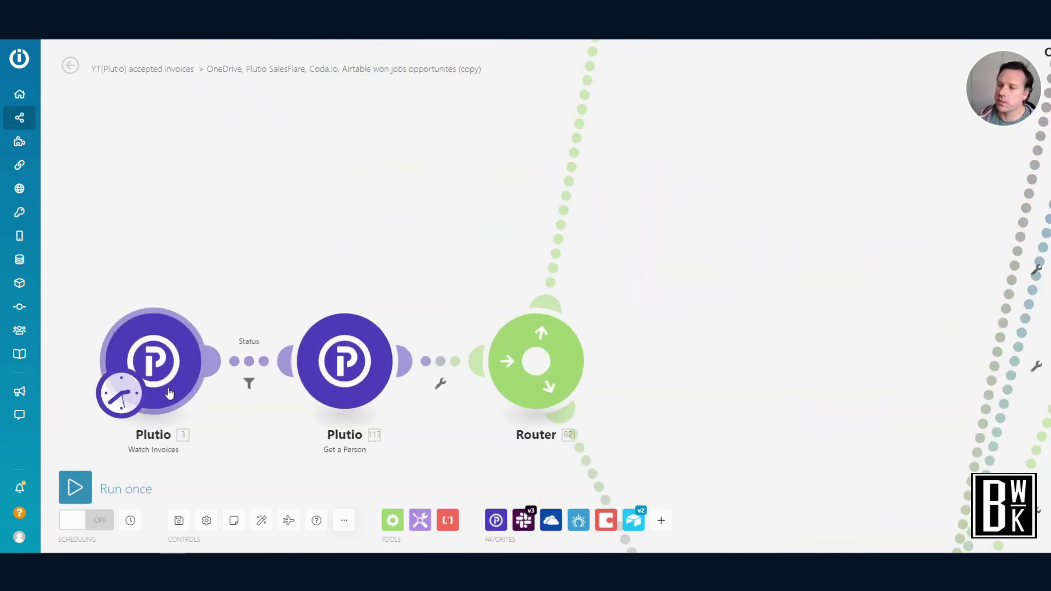
left_click(251, 364)
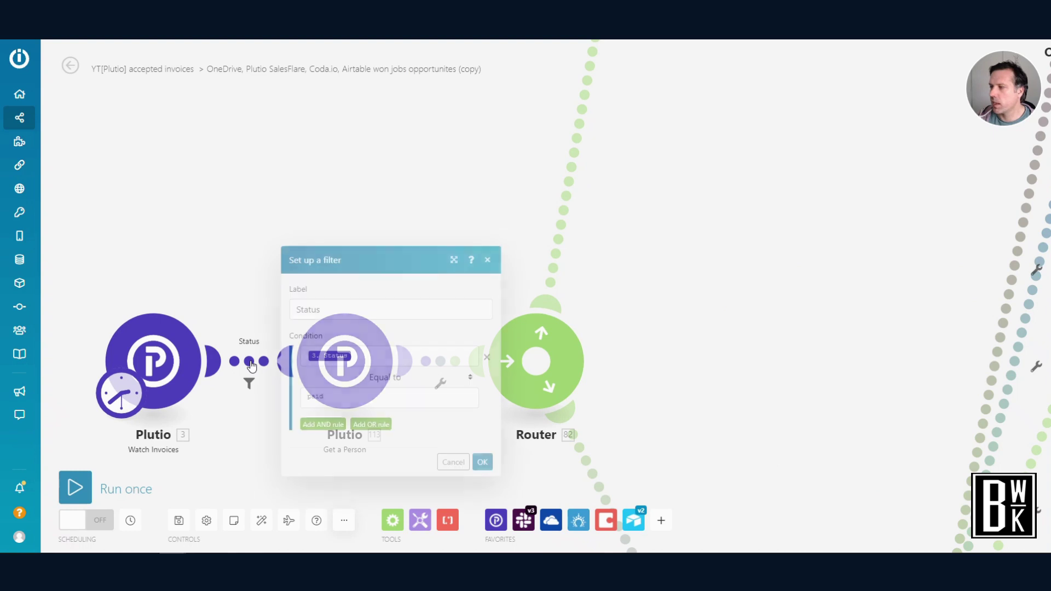
left_click(235, 234)
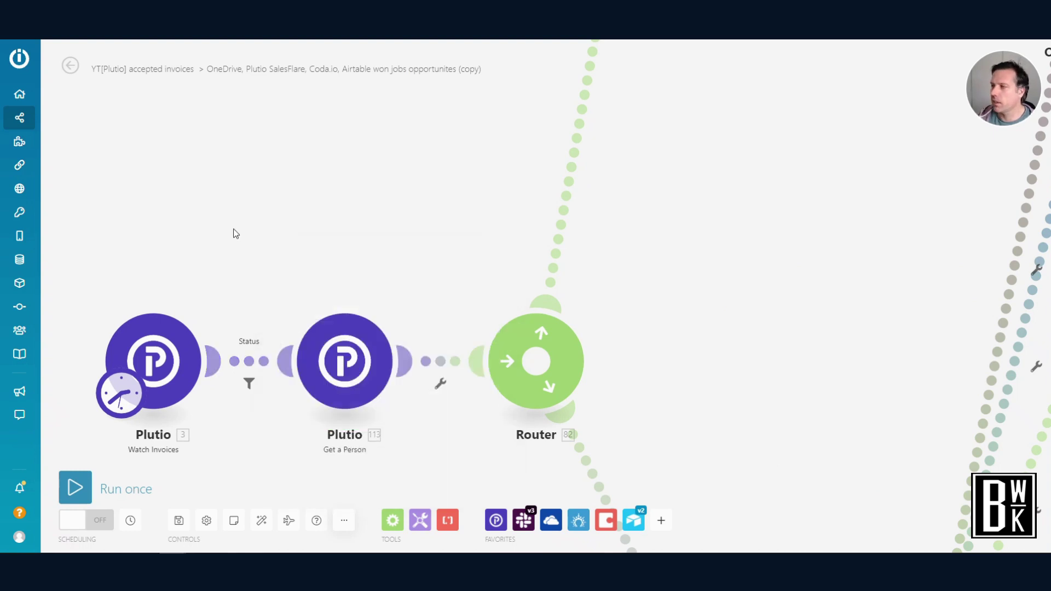
Step: Examine the router branch that sets the First name, Last name, Email and Phone variables
scroll(274, 218, "down", 5)
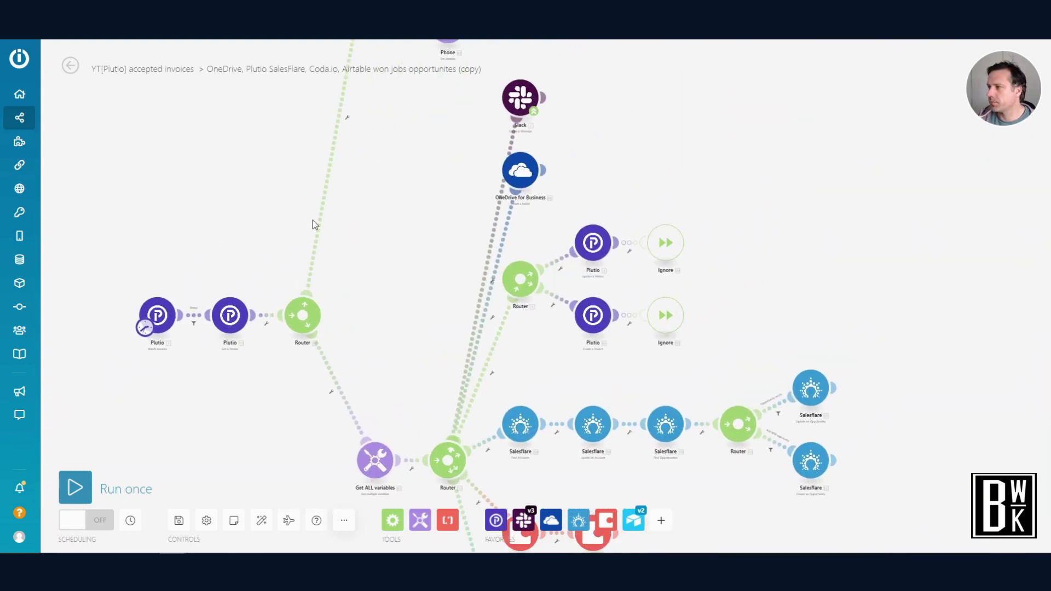
scroll(313, 220, "down", 3)
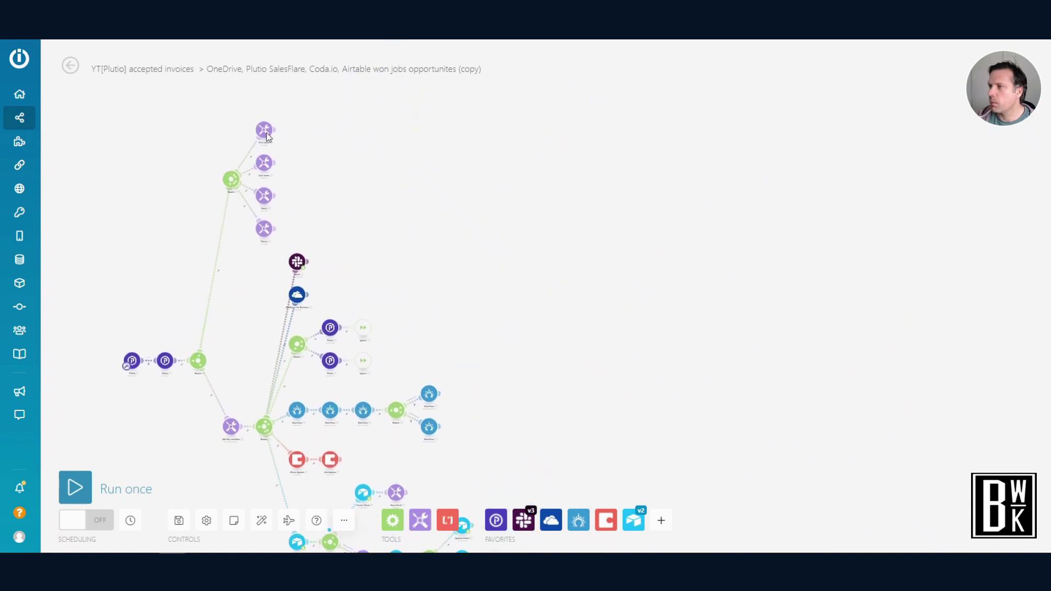
scroll(266, 136, "up", 6)
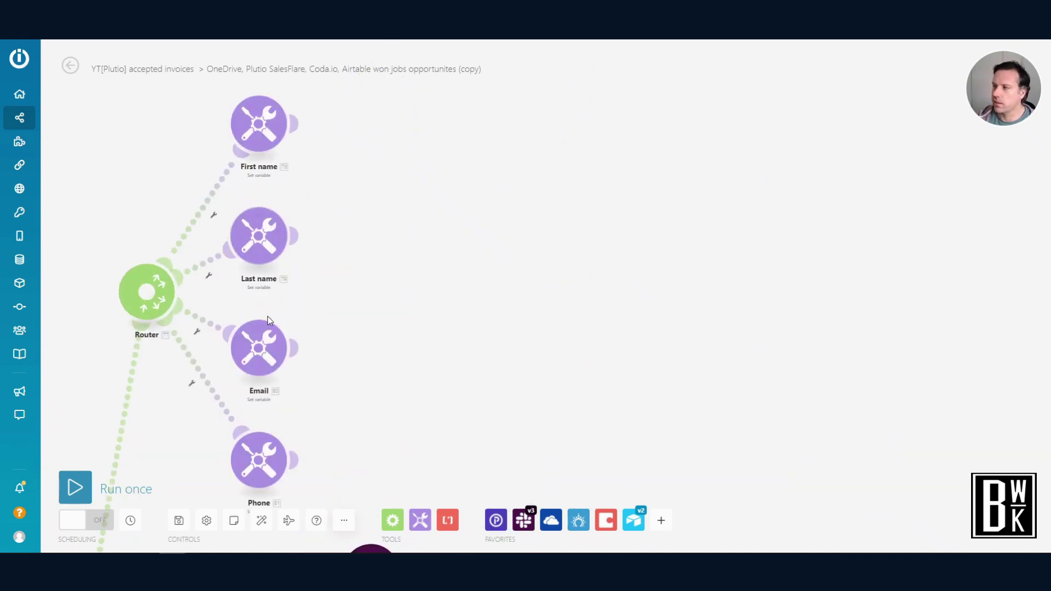
scroll(270, 358, "down", 2)
left_click_drag(336, 337, 314, 251)
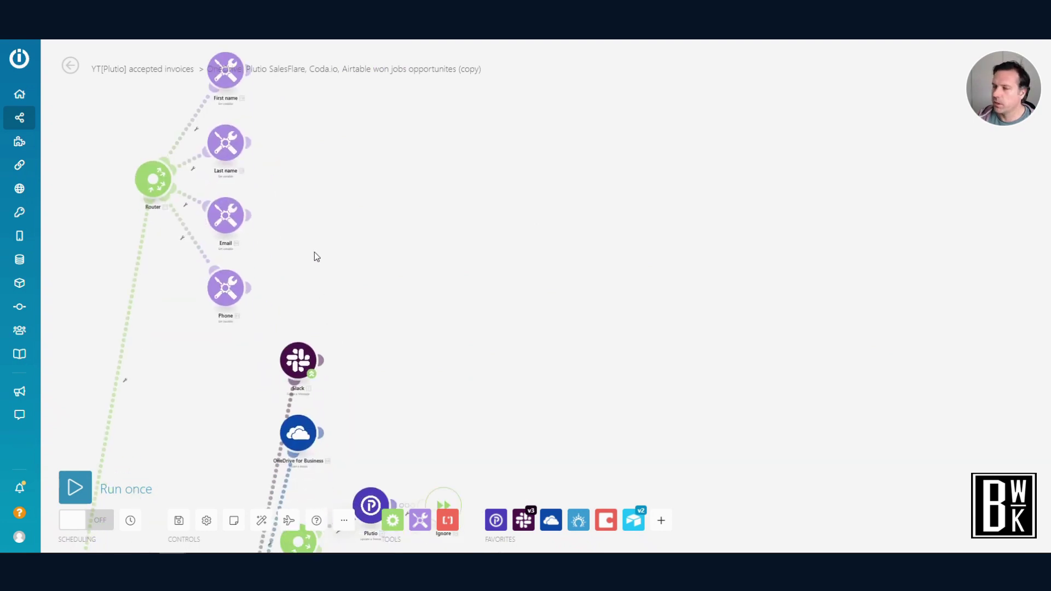
scroll(328, 263, "down", 2)
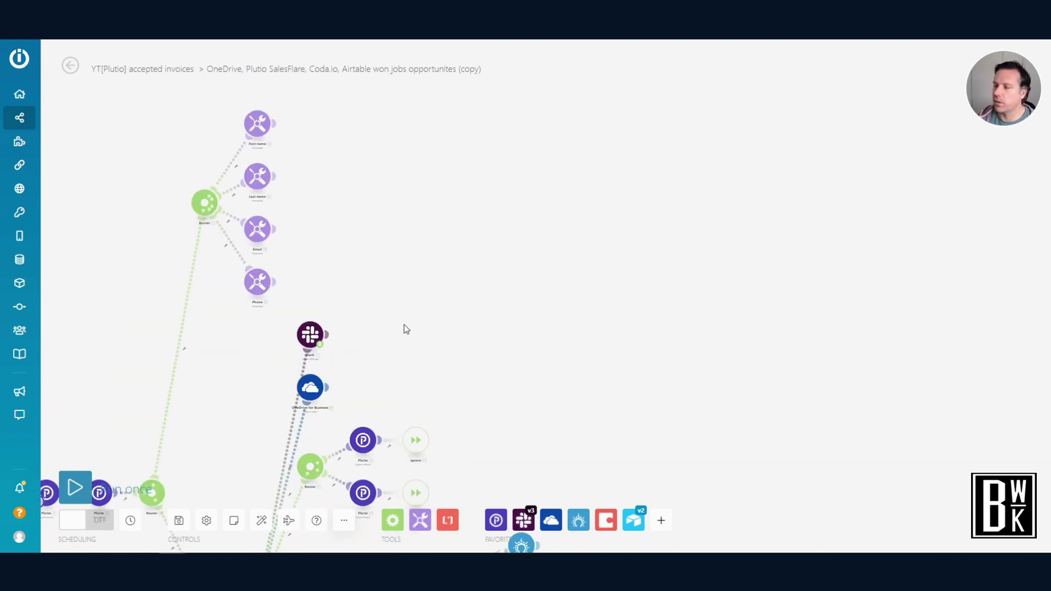
Step: Examine the Slack message, OneDrive folder and Plutio update person and create project branches
left_click_drag(404, 324, 368, 248)
left_click_drag(399, 292, 384, 193)
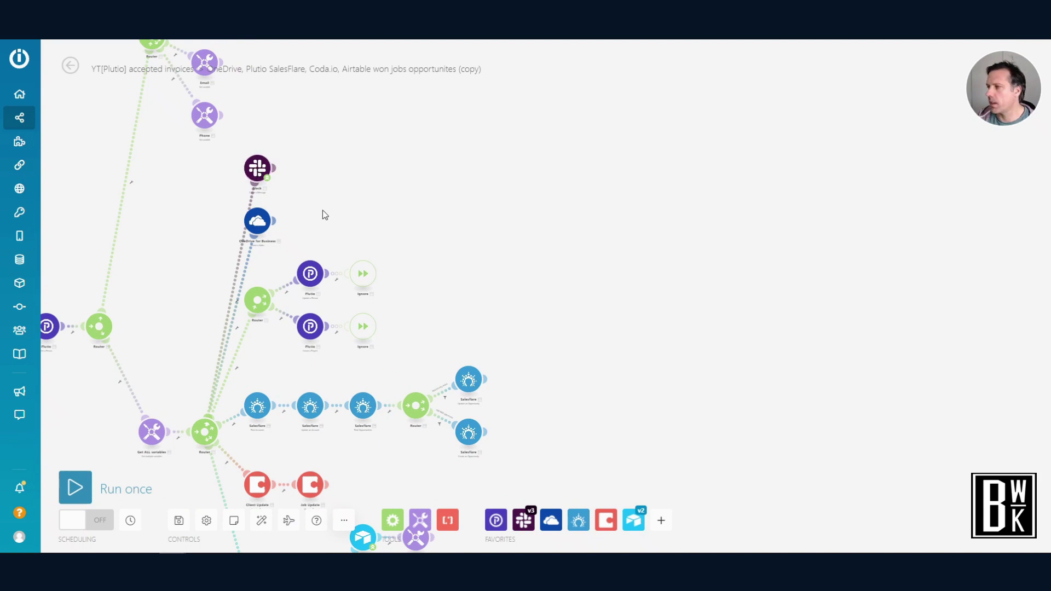
scroll(273, 224, "up", 2)
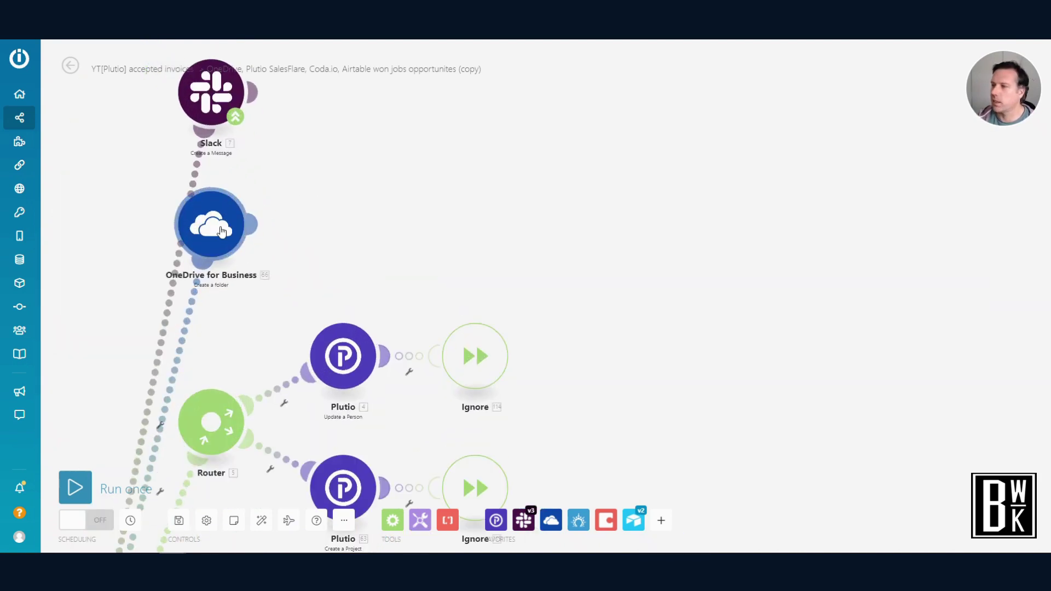
scroll(276, 233, "down", 4)
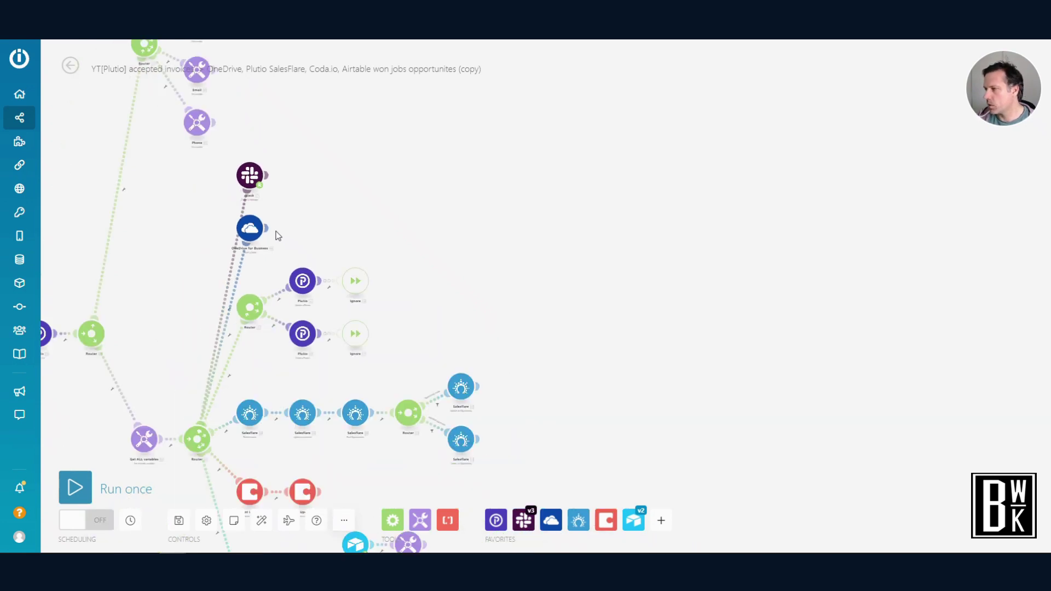
scroll(314, 228, "up", 5)
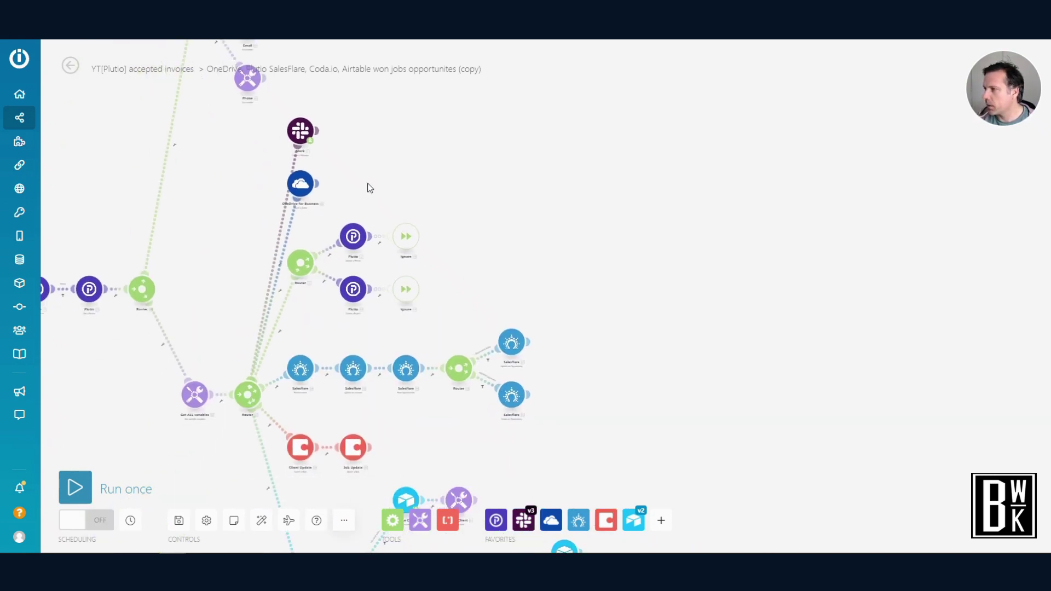
left_click_drag(377, 230, 387, 129)
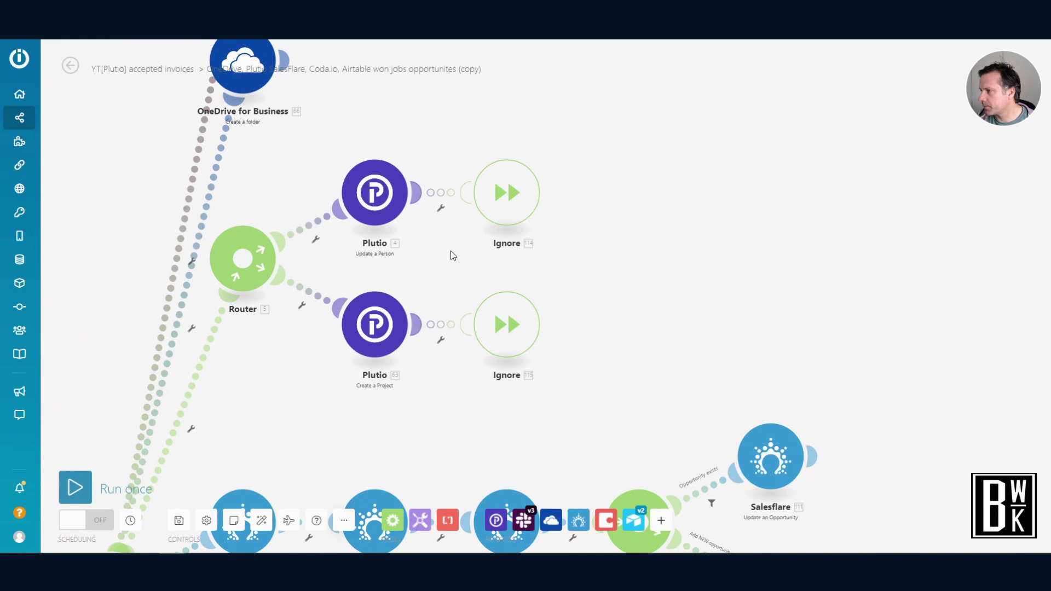
Step: Examine the Salesflare account and opportunity modules and the Coda Client Update and Job Update modules
scroll(415, 310, "down", 2)
scroll(415, 306, "down", 2)
left_click_drag(544, 283, 513, 154)
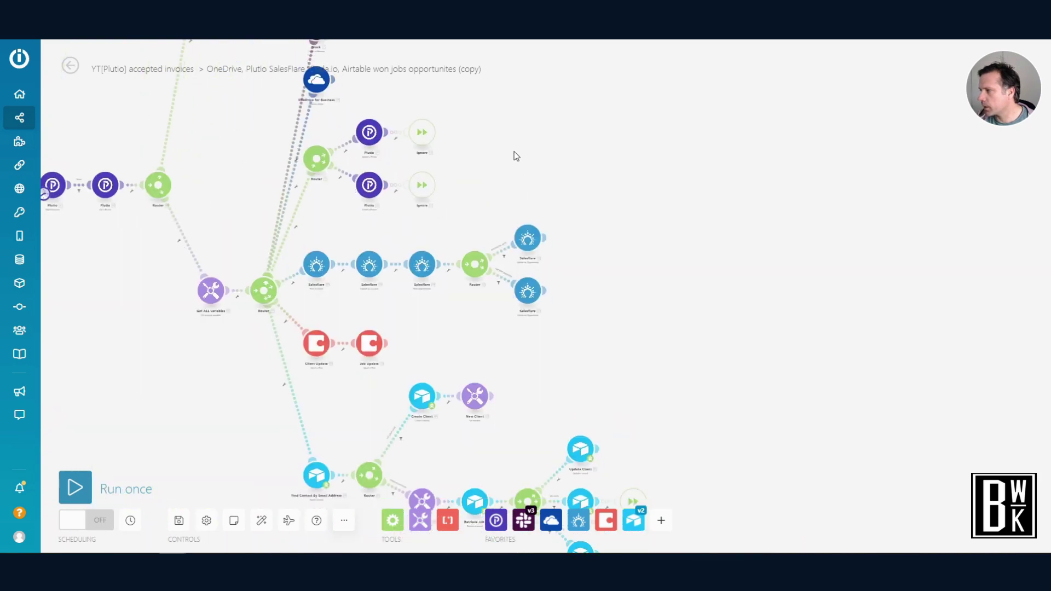
scroll(596, 324, "down", 2)
left_click_drag(586, 352, 432, 239)
scroll(417, 297, "up", 2)
scroll(417, 298, "up", 1)
scroll(343, 237, "down", 3)
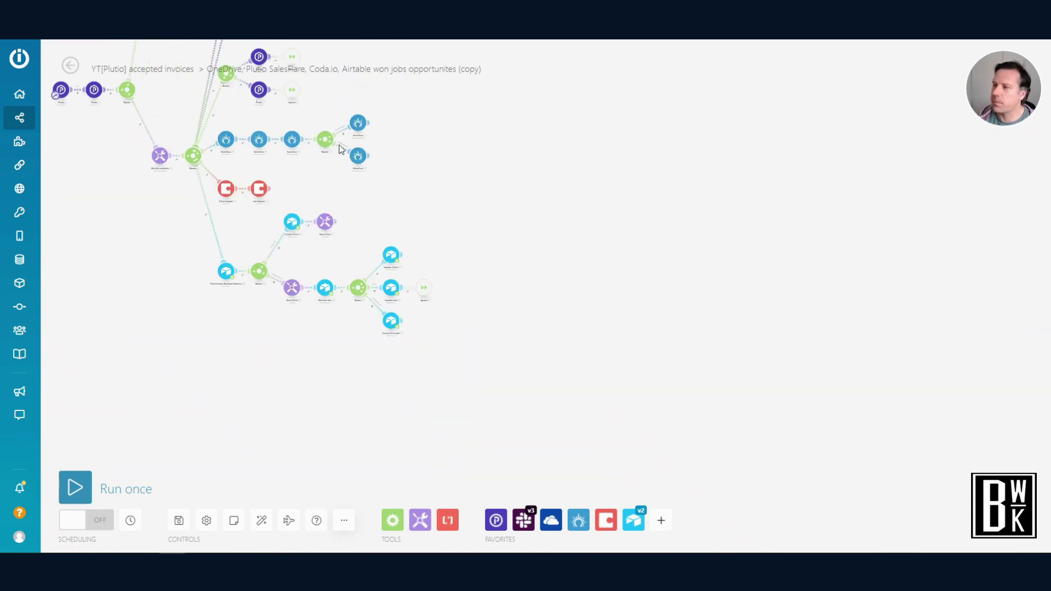
scroll(300, 171, "up", 2)
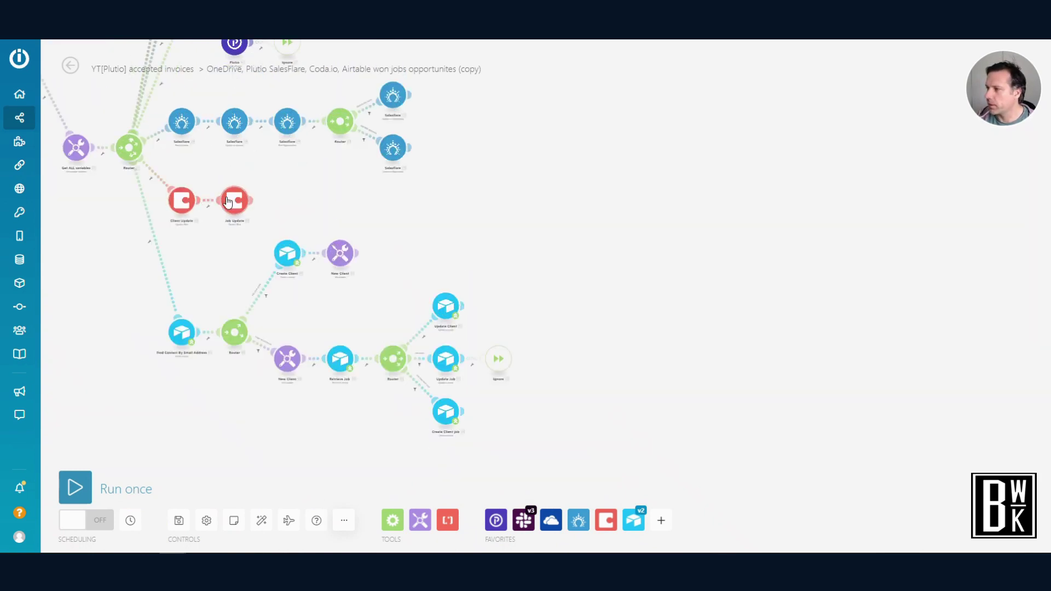
scroll(226, 237, "down", 2)
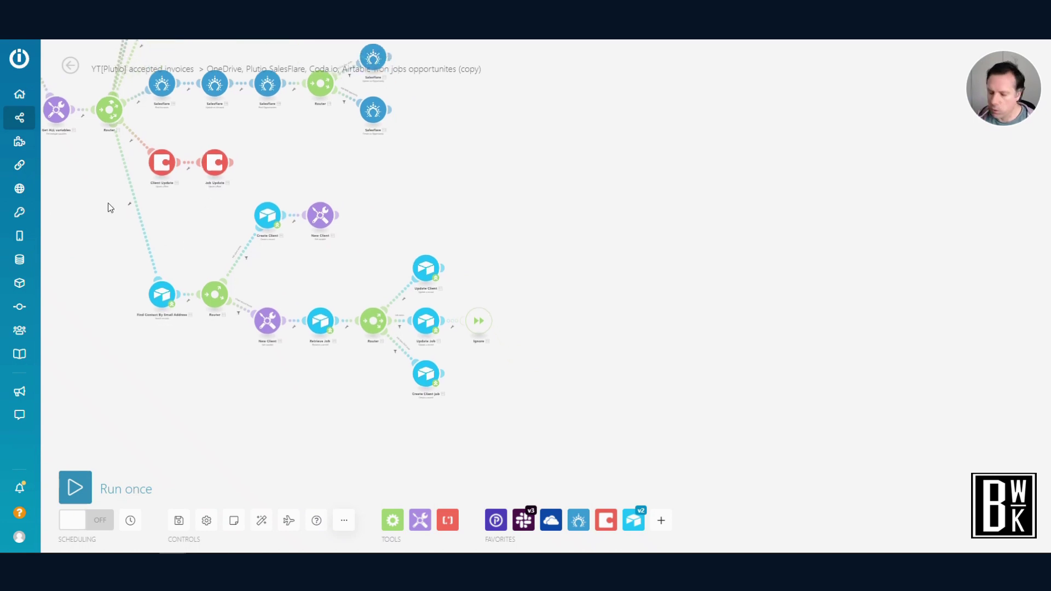
Step: Select all modules of the Airtable branch and examine its client and job routes
left_click_drag(76, 202, 548, 433)
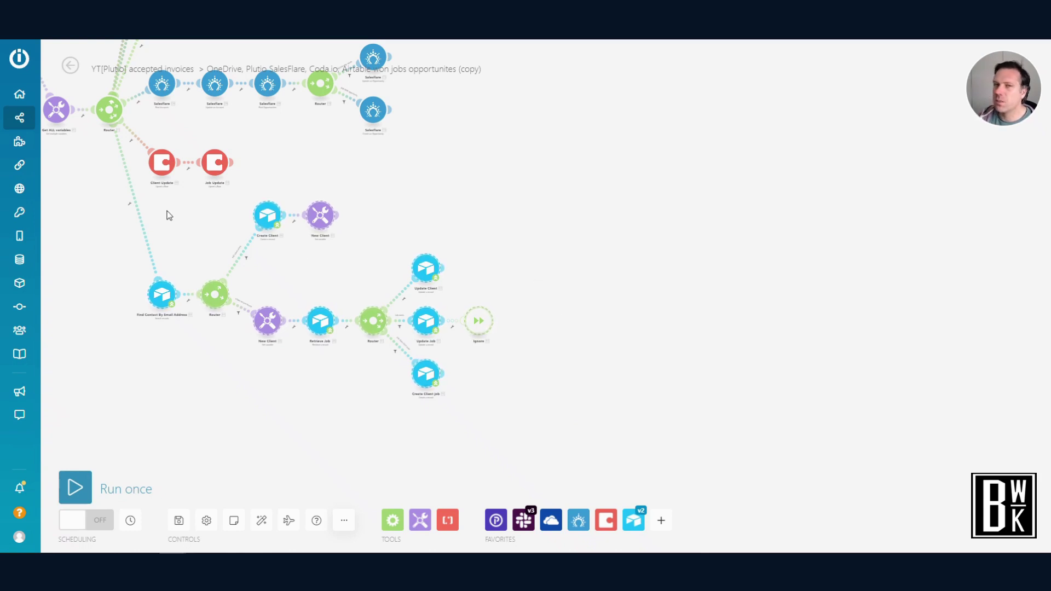
scroll(422, 205, "down", 5)
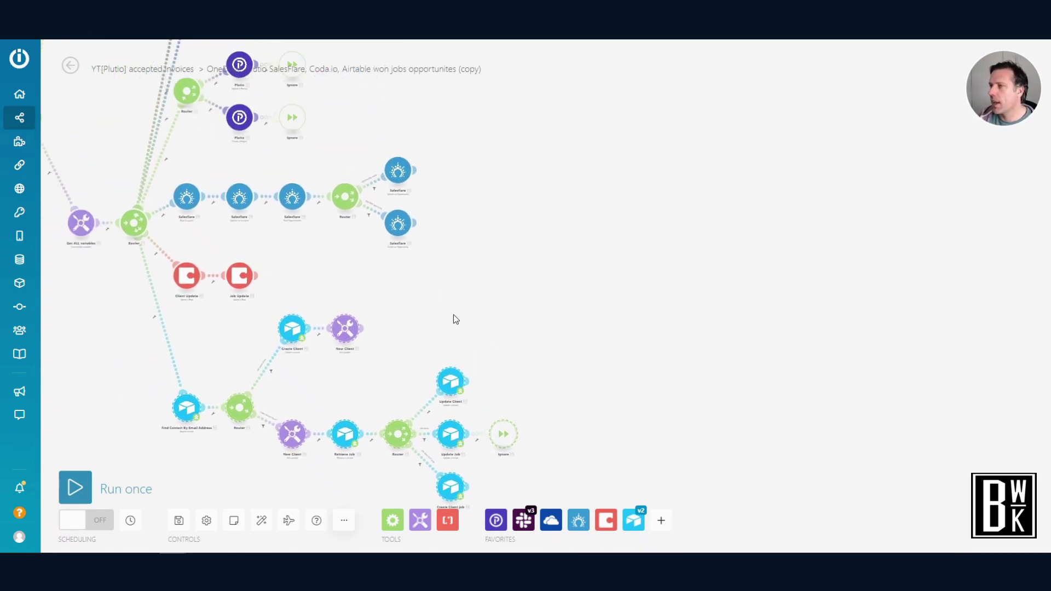
scroll(215, 257, "up", 5)
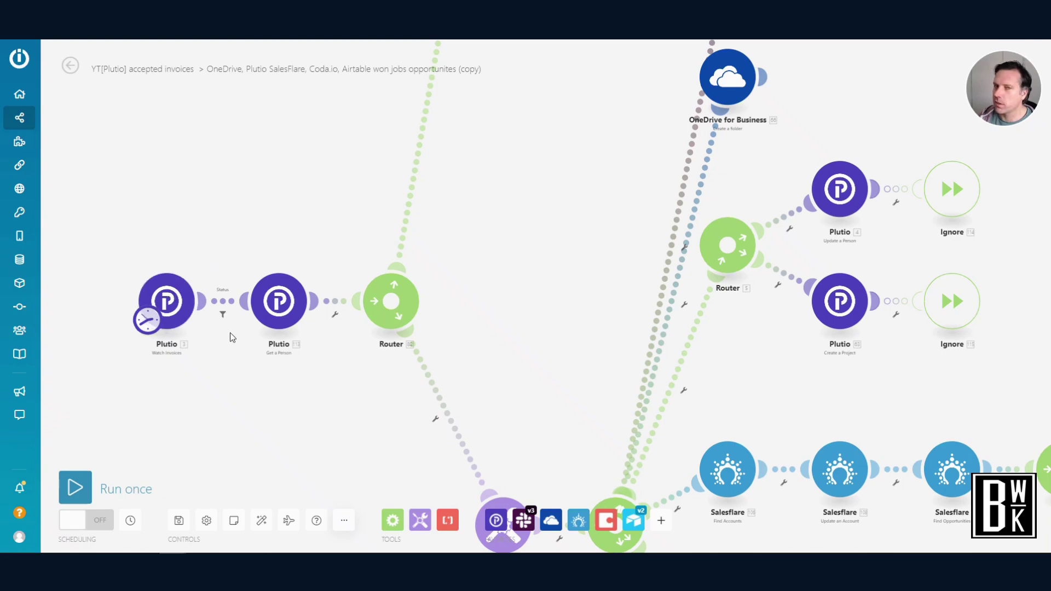
left_click_drag(329, 380, 291, 305)
left_click_drag(602, 493, 442, 200)
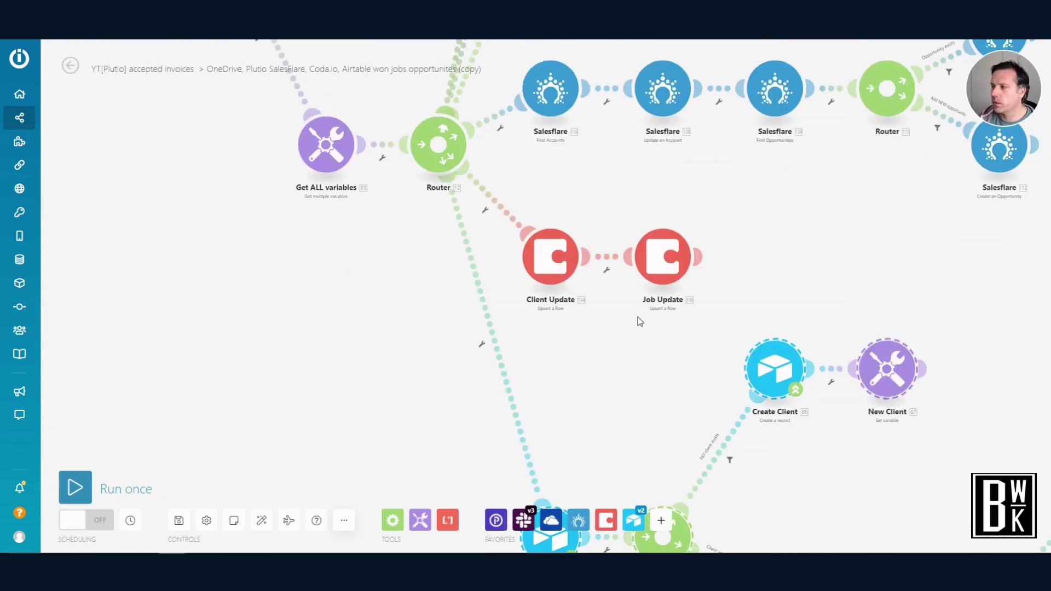
left_click_drag(638, 317, 171, 175)
left_click_drag(622, 327, 497, 434)
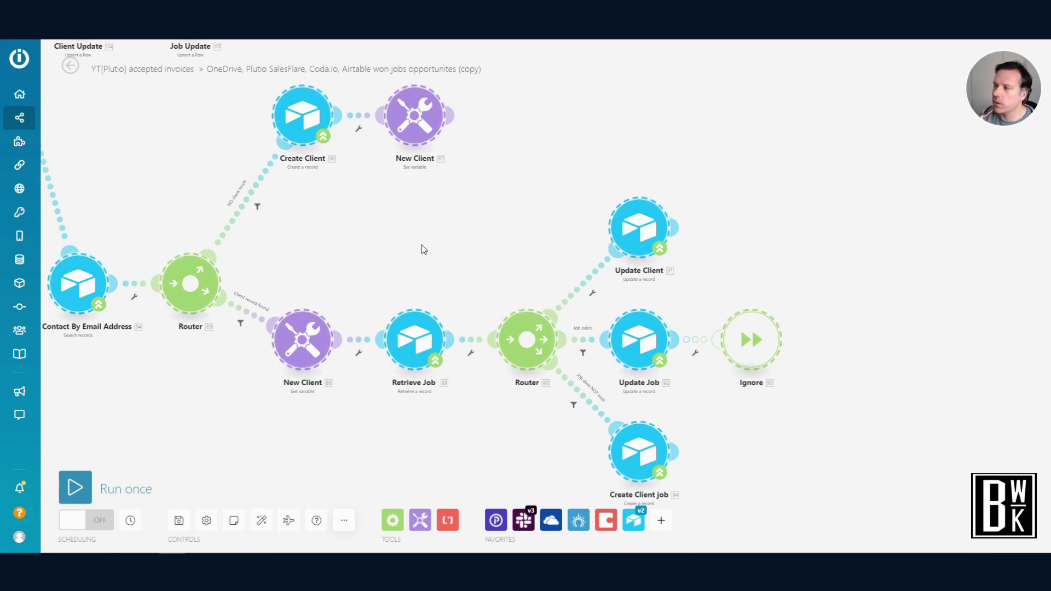
Step: Review the scenario from the Plutio Watch Invoices trigger and Get a Person module through to the Airtable branch
scroll(421, 245, "down", 3)
left_click_drag(179, 217, 300, 422)
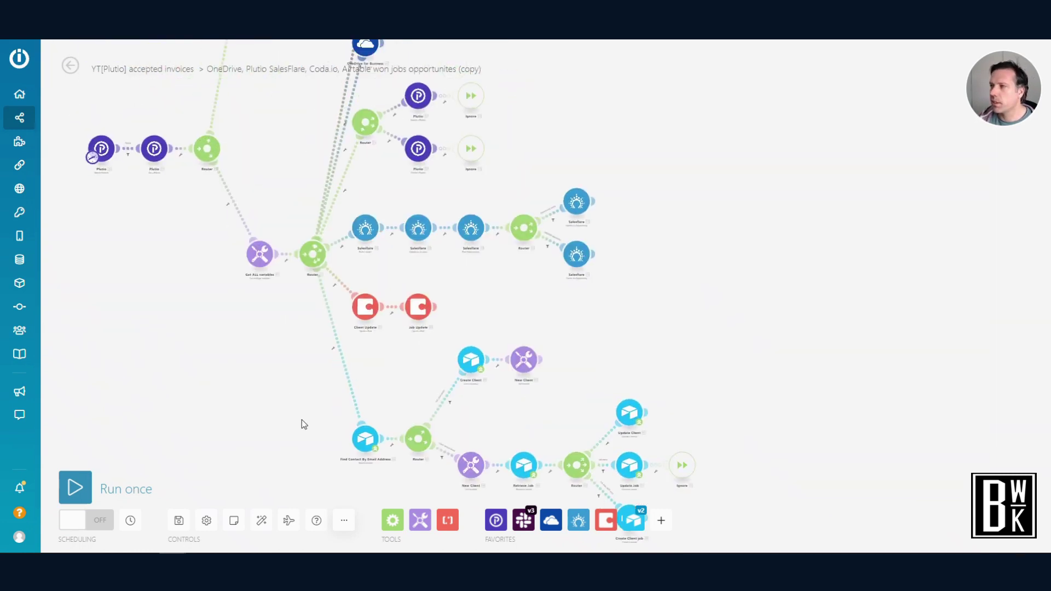
scroll(171, 202, "up", 5)
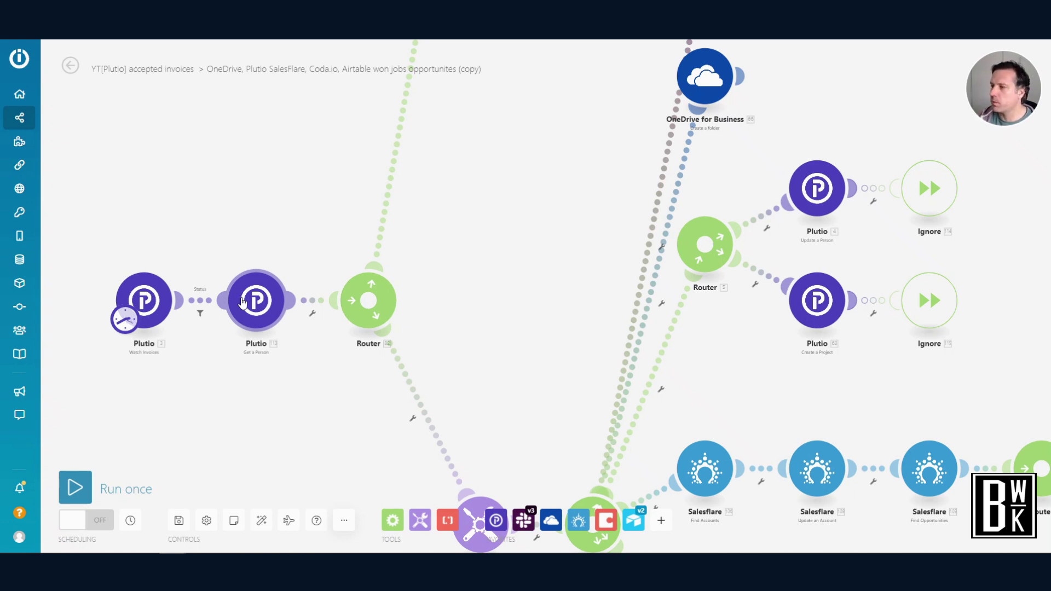
left_click_drag(304, 397, 284, 367)
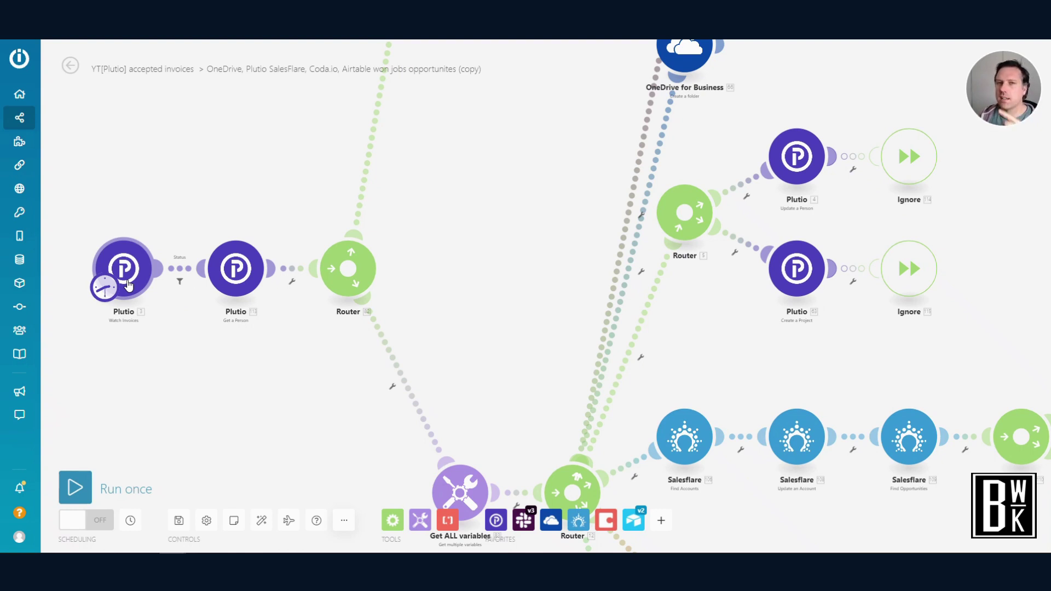
left_click_drag(277, 438, 185, 145)
scroll(499, 369, "down", 6)
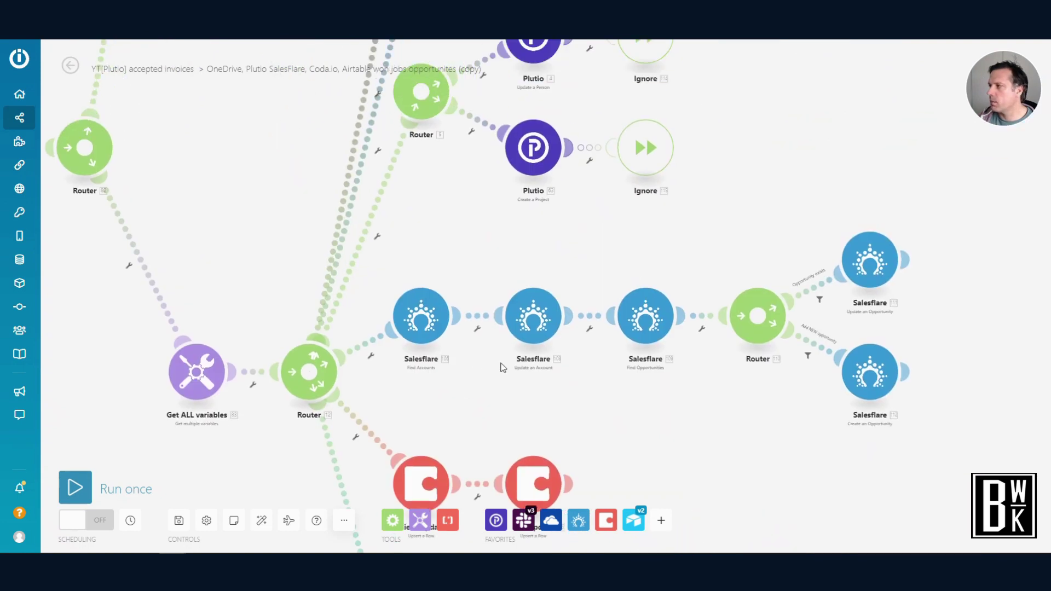
left_click_drag(624, 426, 487, 249)
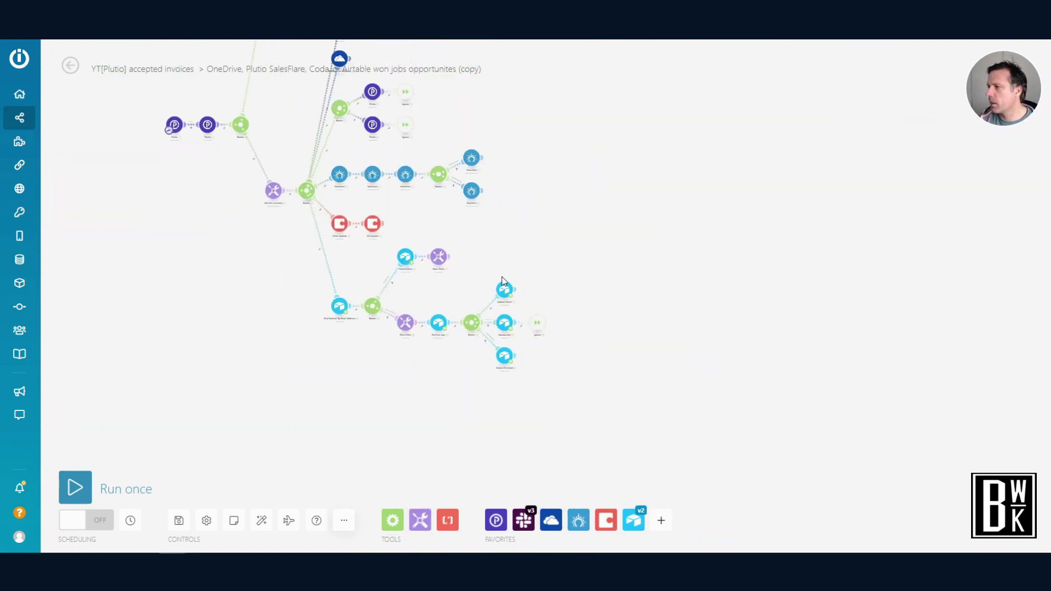
scroll(426, 307, "up", 6)
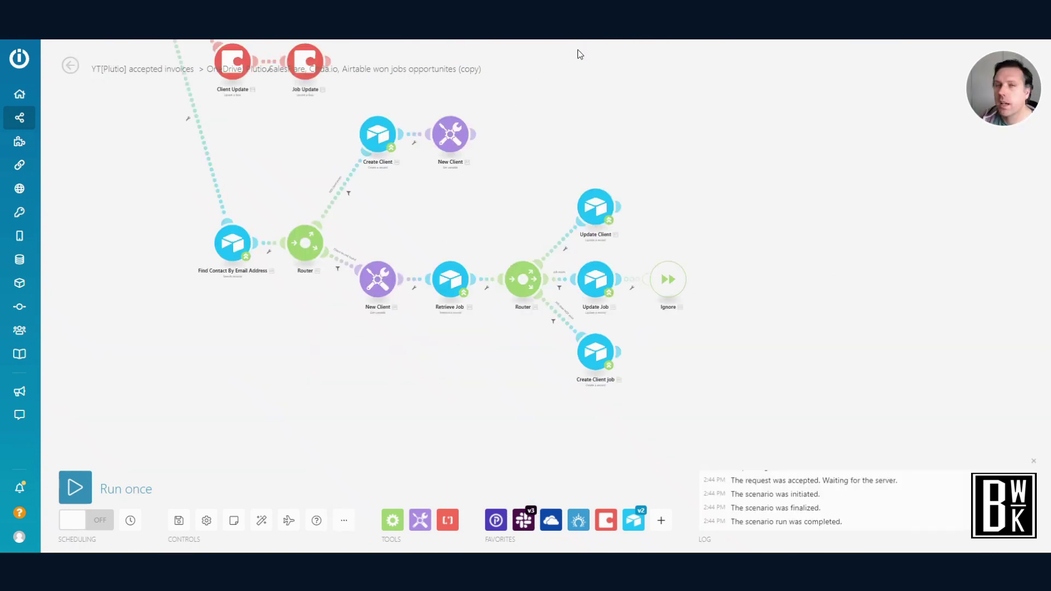
Step: Open the settings of the Airtable Create Client job module and examine the Plutio Watch Invoices trigger
left_click(594, 349)
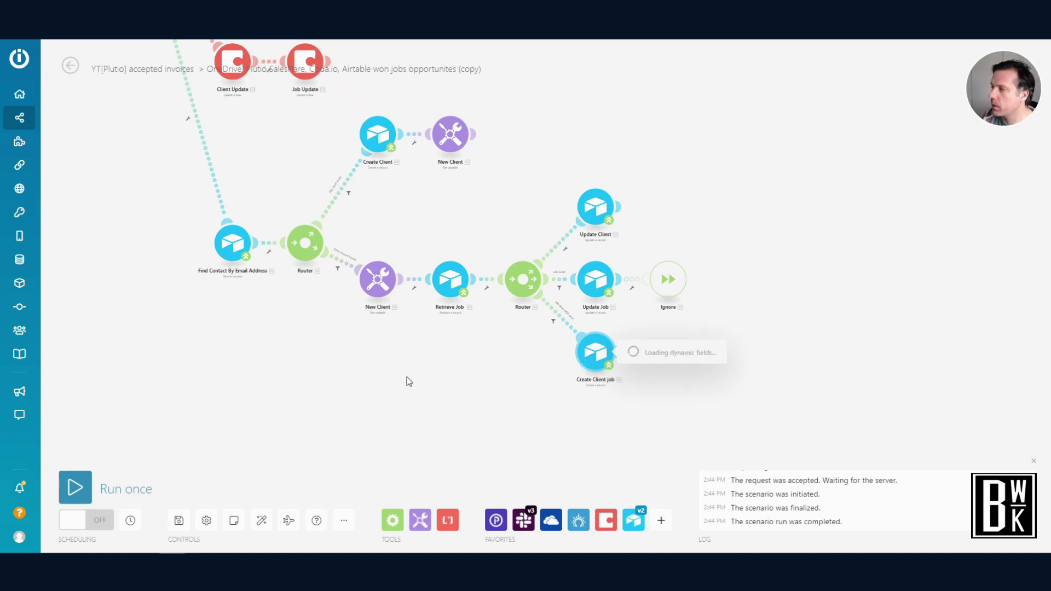
scroll(406, 382, "down", 3)
scroll(284, 237, "up", 5)
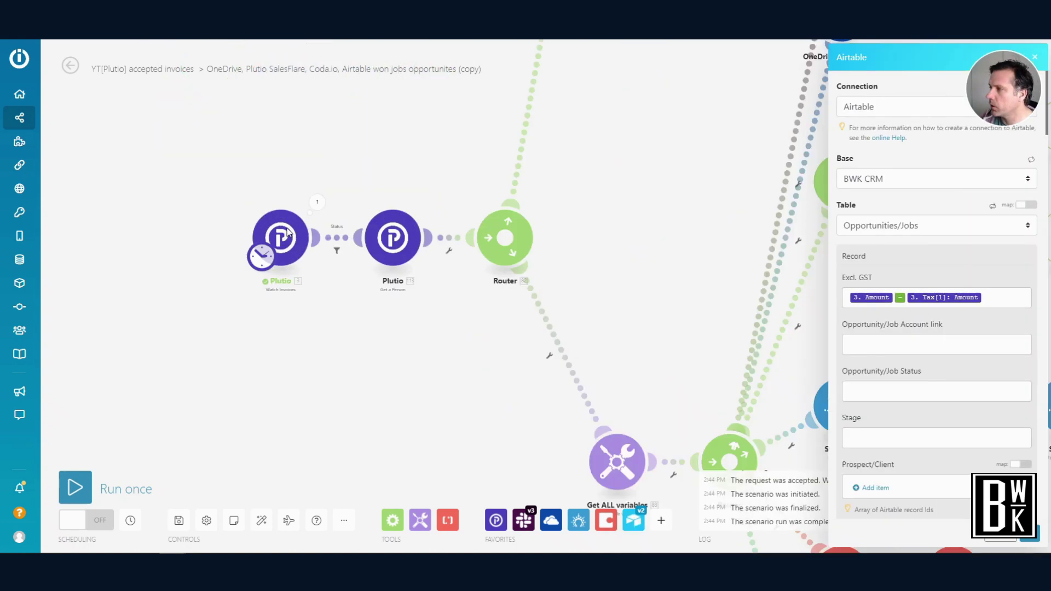
scroll(286, 233, "up", 1)
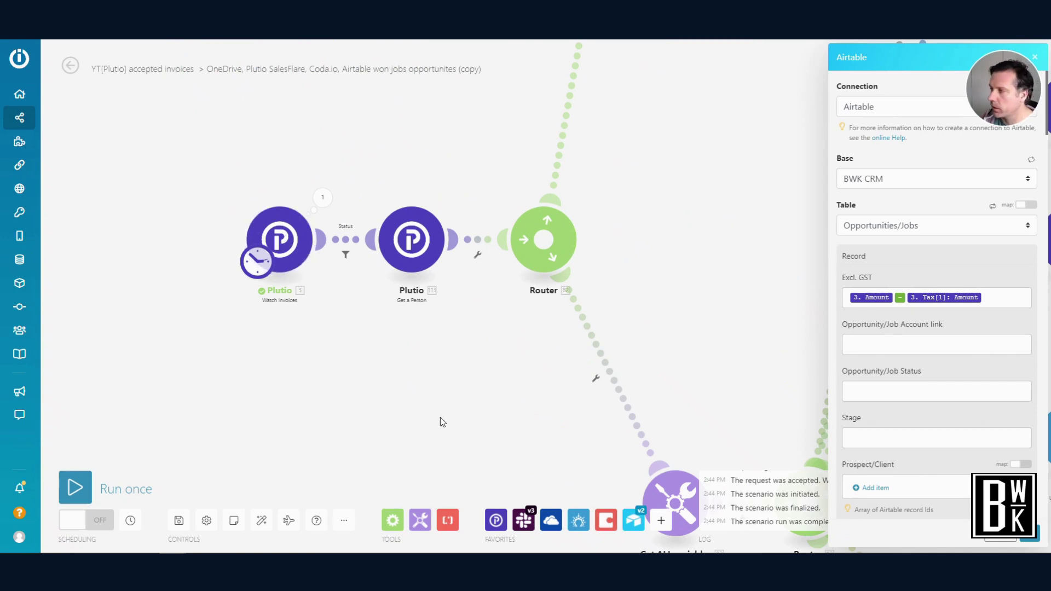
Step: Examine the mapped Invoices field in the Create Client job settings and accept the settings unchanged
left_click_drag(458, 427, 193, 277)
scroll(194, 185, "down", 2)
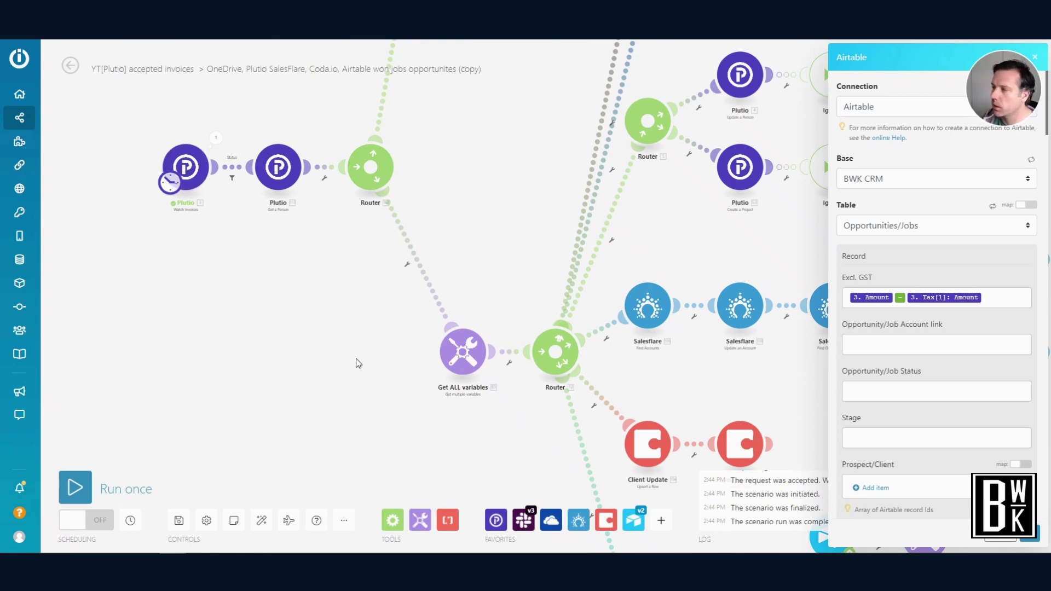
left_click_drag(263, 303, 195, 264)
left_click_drag(294, 304, 211, 251)
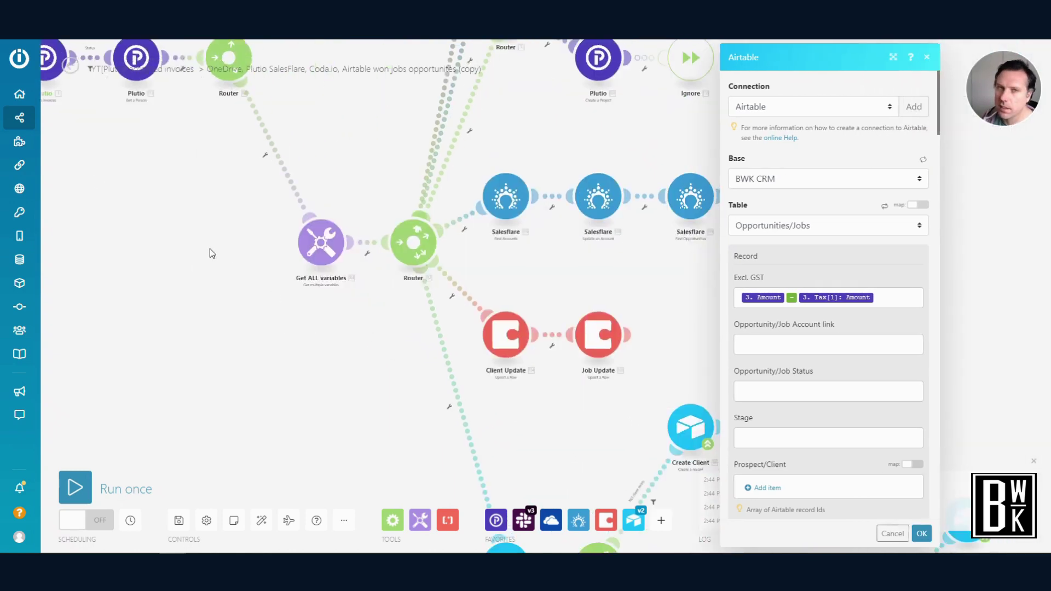
left_click_drag(277, 307, 137, 99)
left_click_drag(517, 318, 406, 270)
scroll(722, 351, "down", 10)
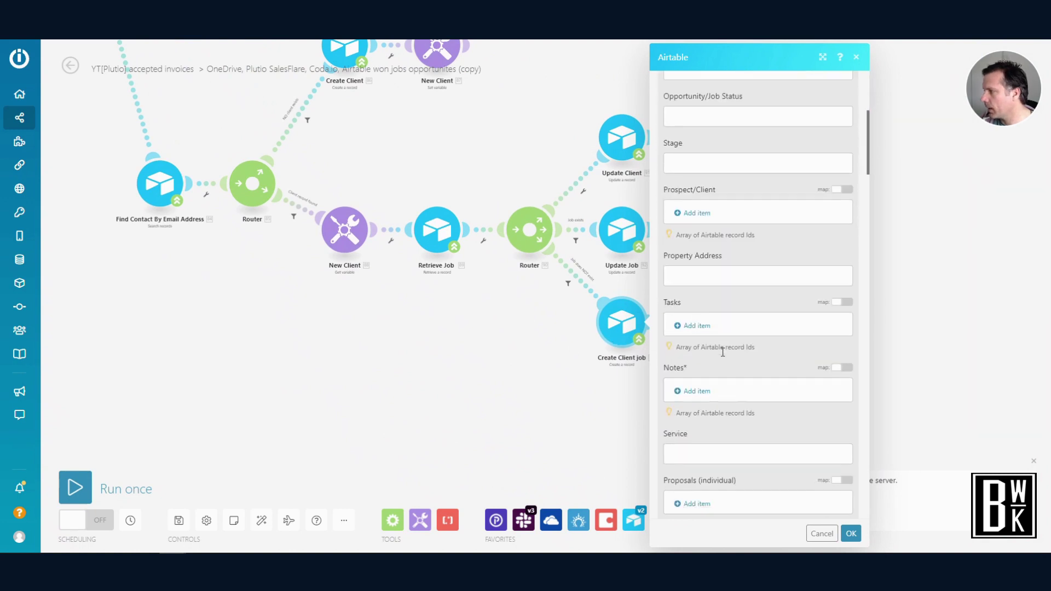
left_click(758, 315)
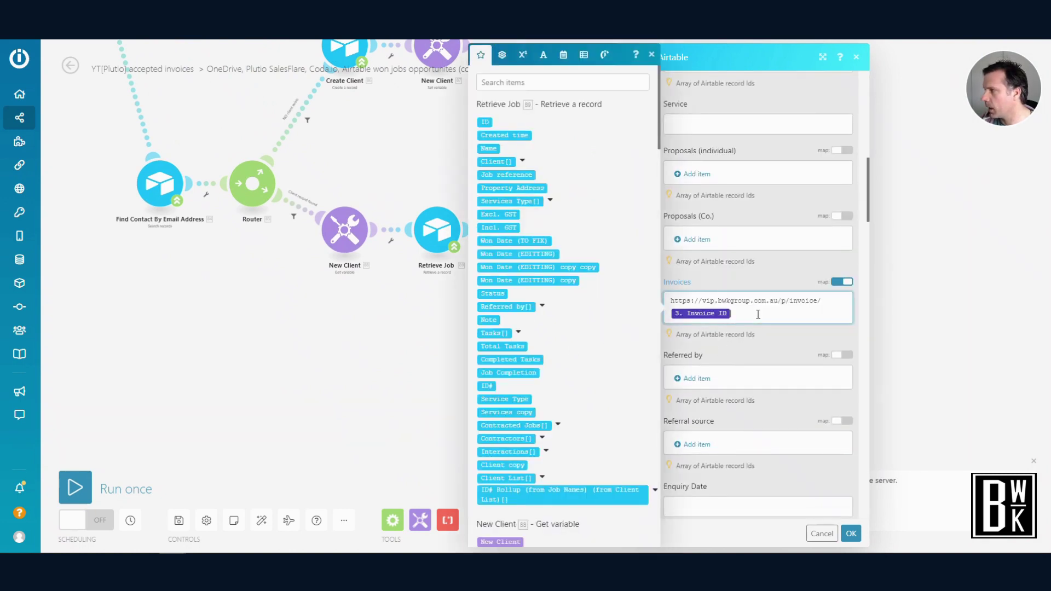
scroll(596, 301, "down", 3)
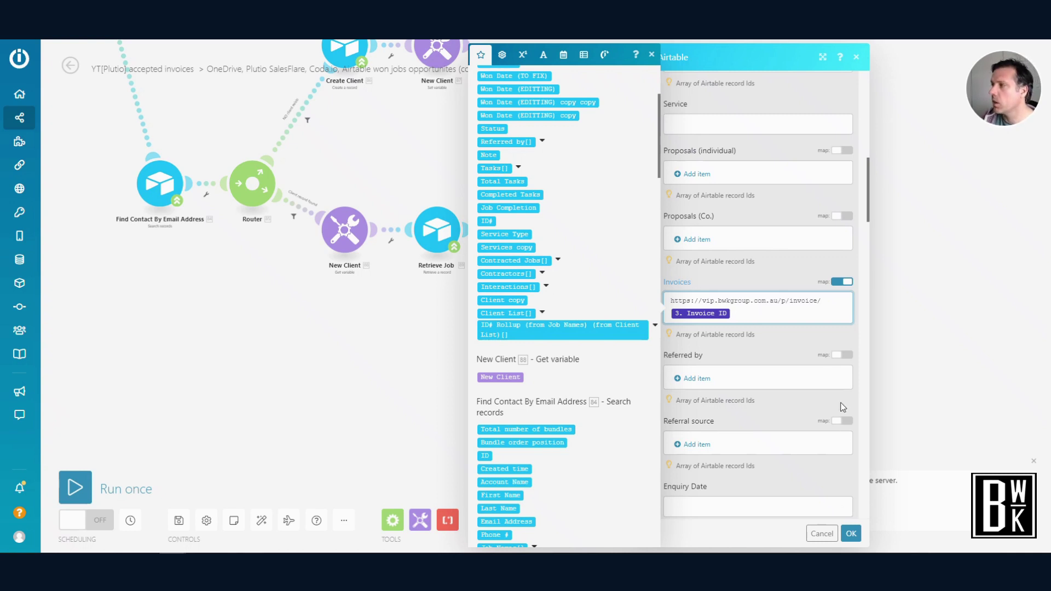
left_click(851, 534)
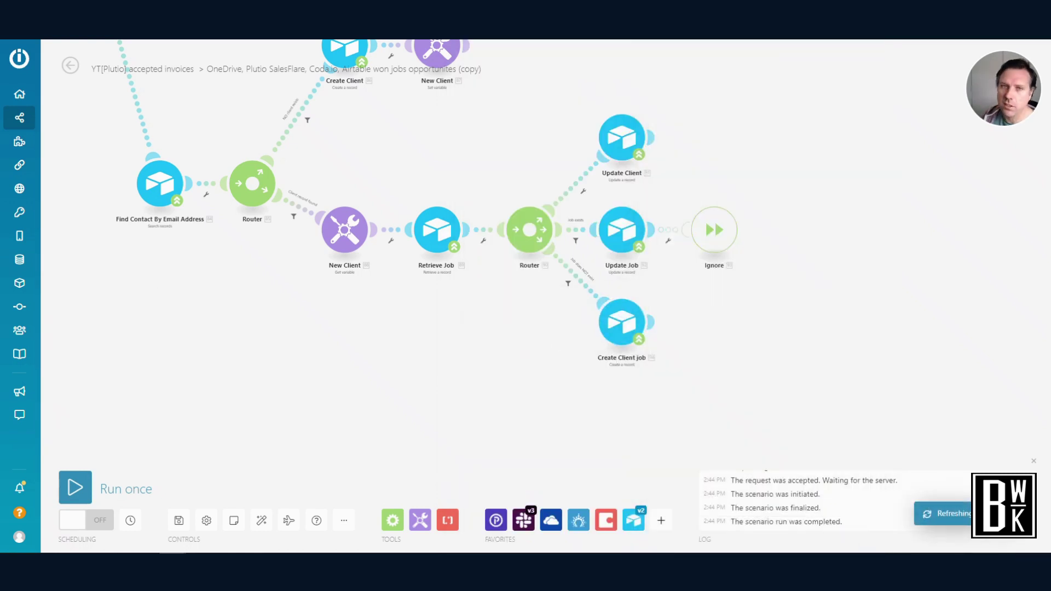
Step: Switch to Airtable to examine the Invoices table of the BWK CRM base, and return to the Integromat scenario
key("alt+Tab")
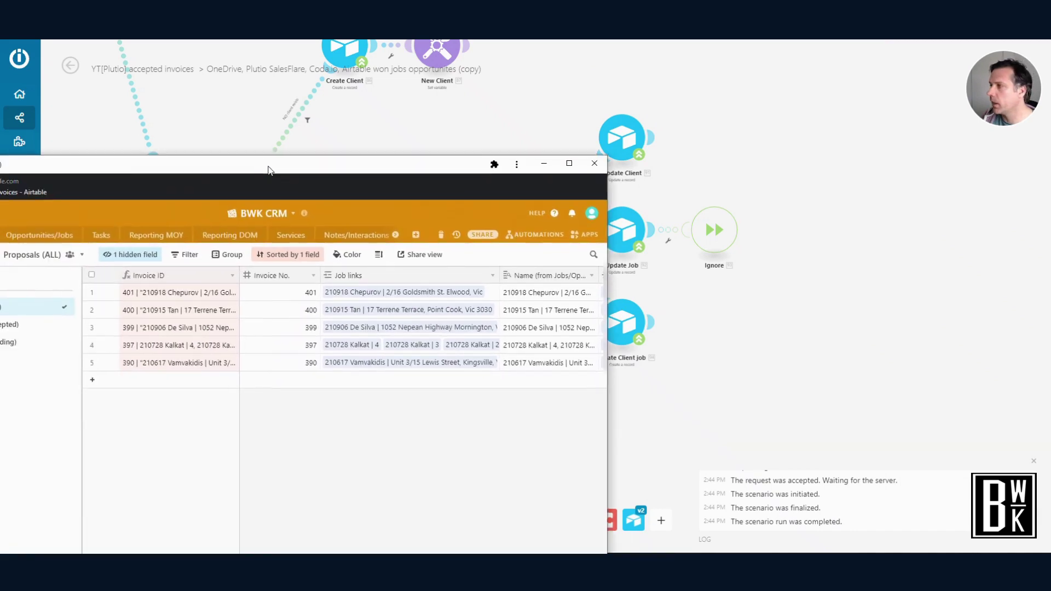
left_click(821, 82)
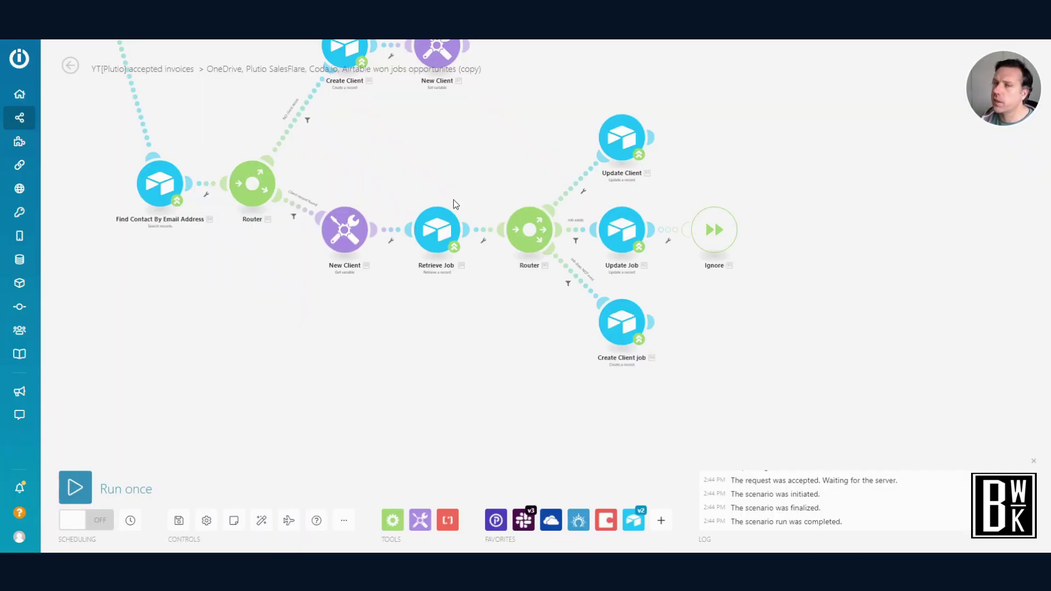
scroll(504, 367, "down", 3)
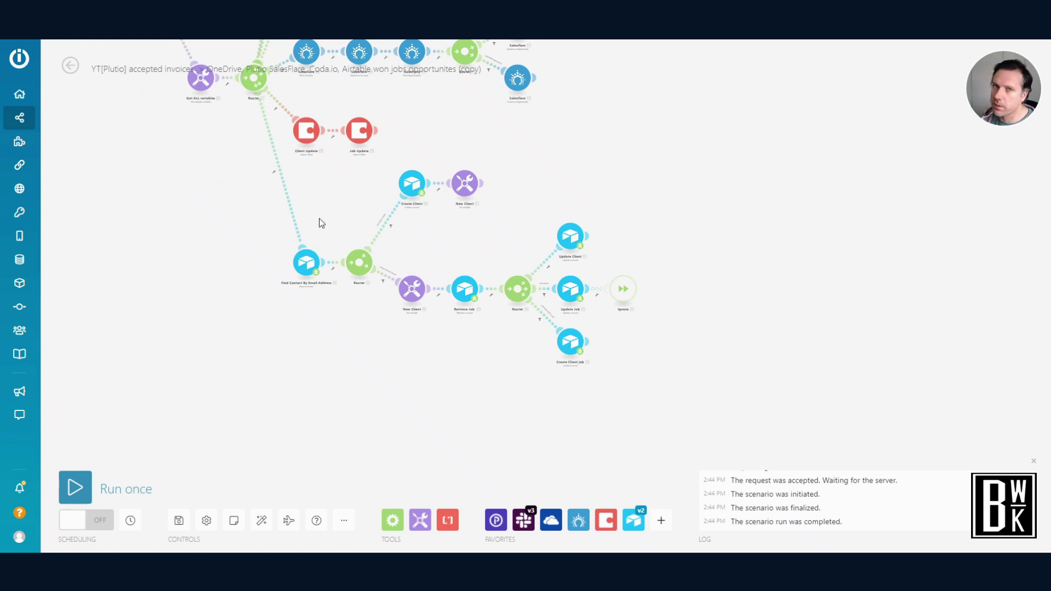
left_click_drag(319, 219, 317, 248)
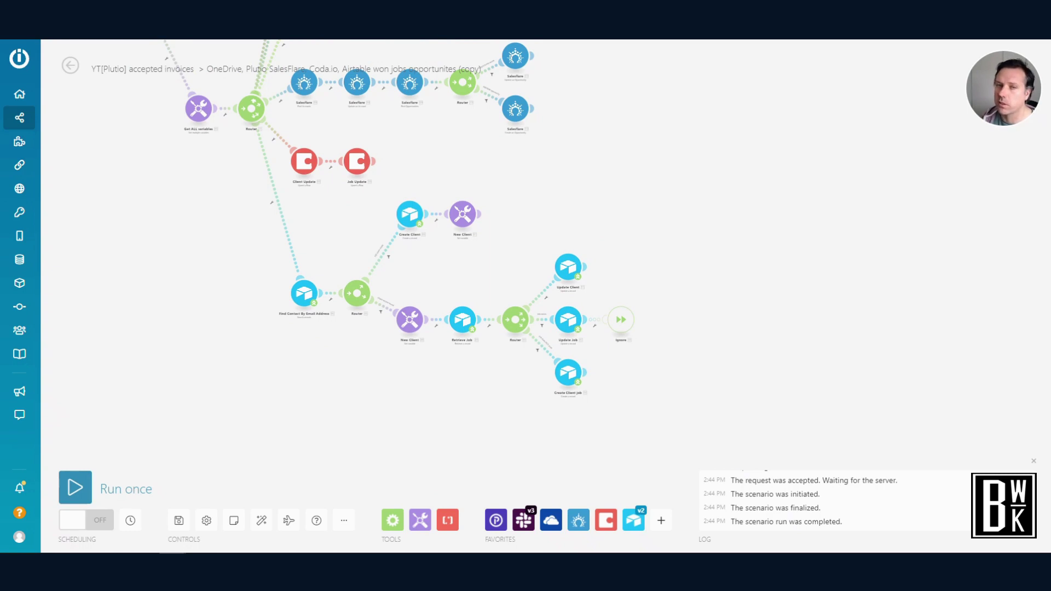
Step: Check the scenario's schedule settings on the Plutio Watch Invoices trigger and close them without changes
left_click_drag(0, 243, 303, 415)
mouse_move(38, 194)
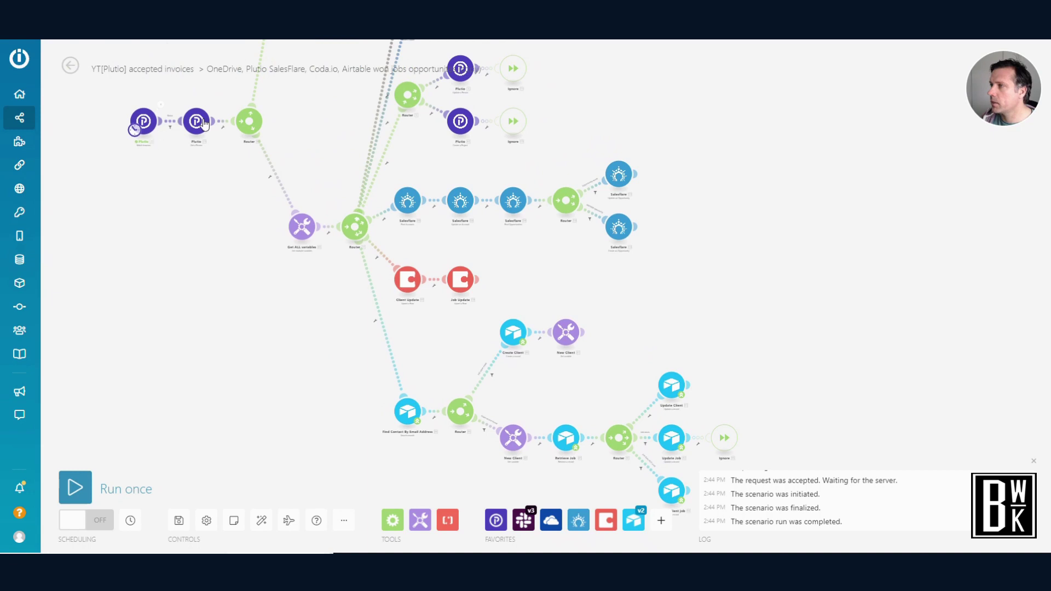
left_click(136, 132)
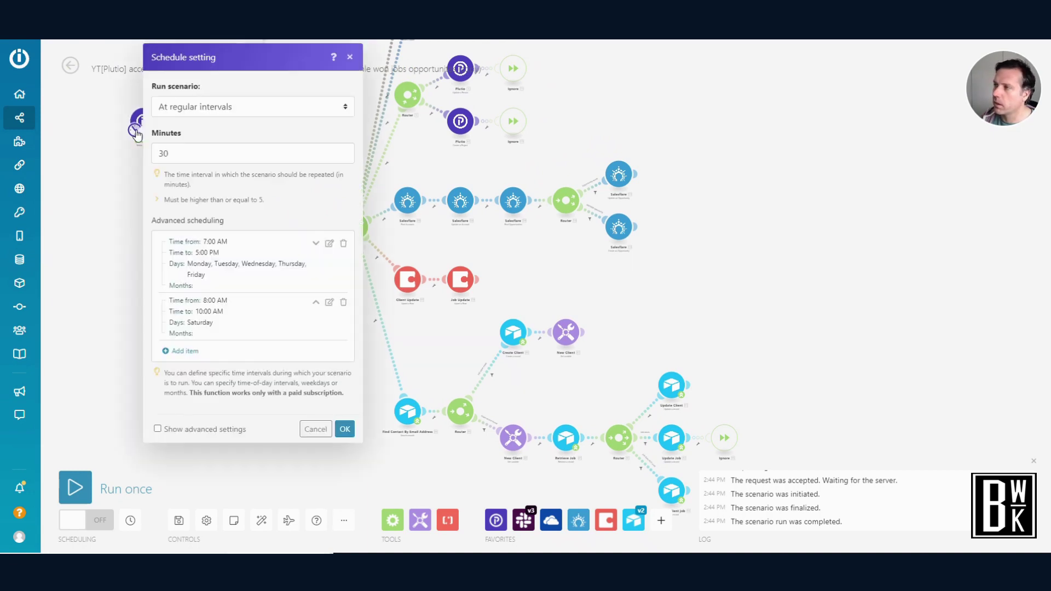
left_click(320, 431)
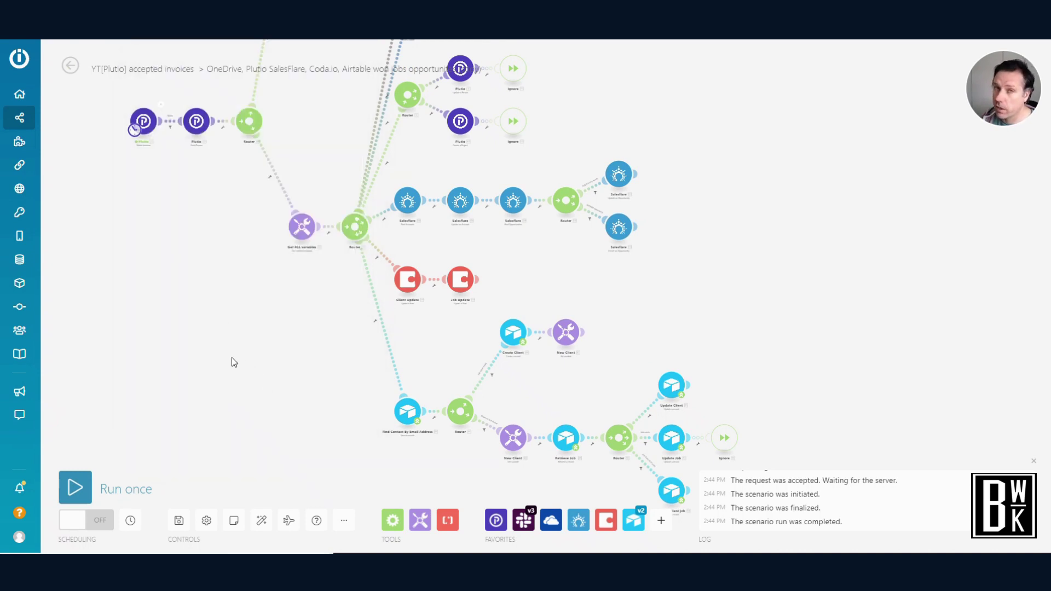
Step: Compare the Create Client job module's settings with the Invoices table in Airtable, and close the settings
scroll(249, 383, "down", 3)
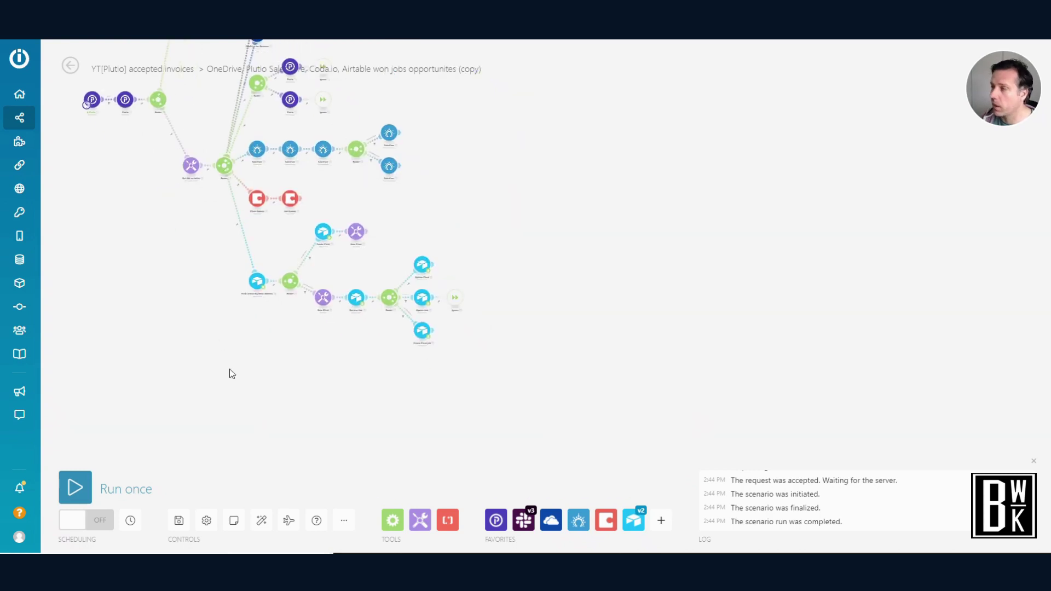
left_click_drag(228, 369, 203, 363)
scroll(261, 364, "up", 3)
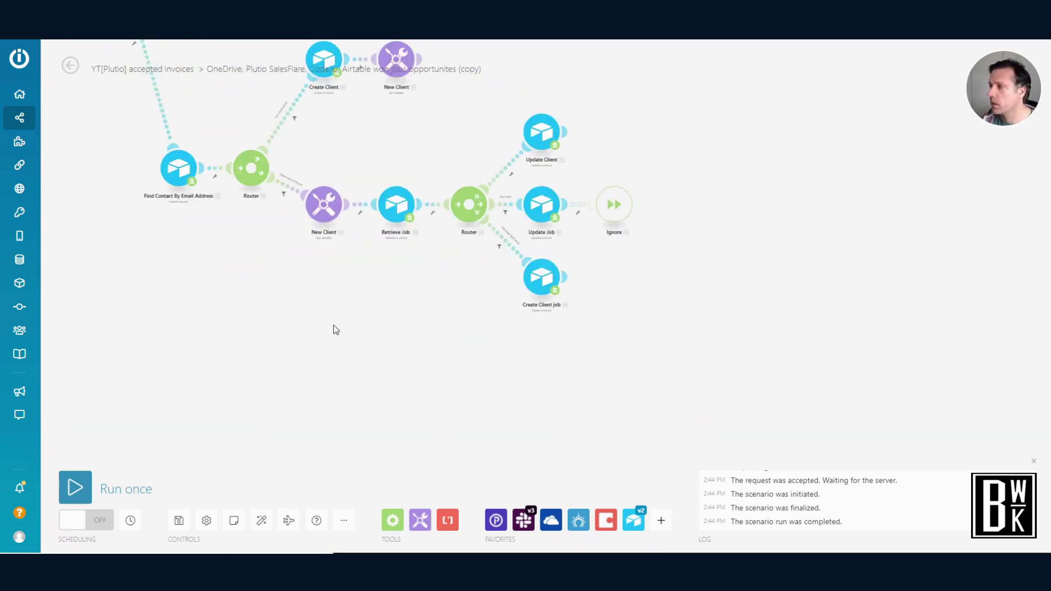
mouse_move(560, 361)
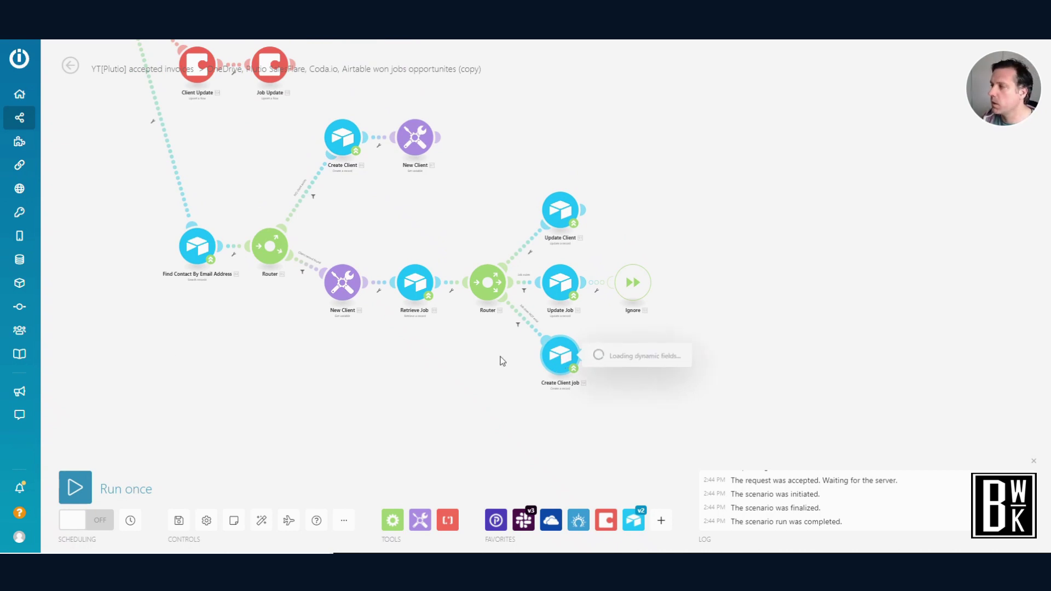
key("alt+Tab")
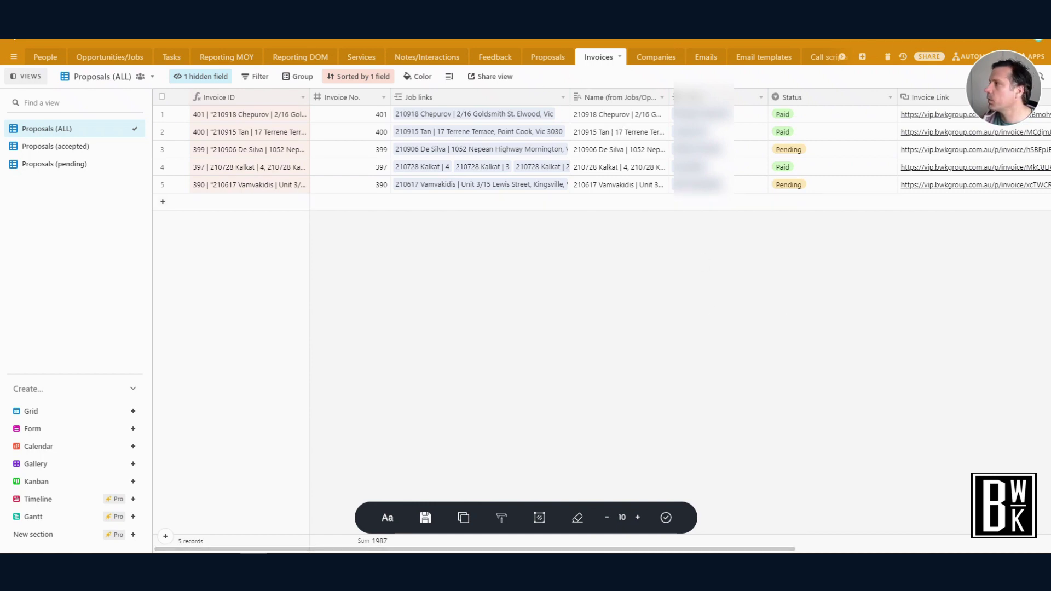
left_click(816, 75)
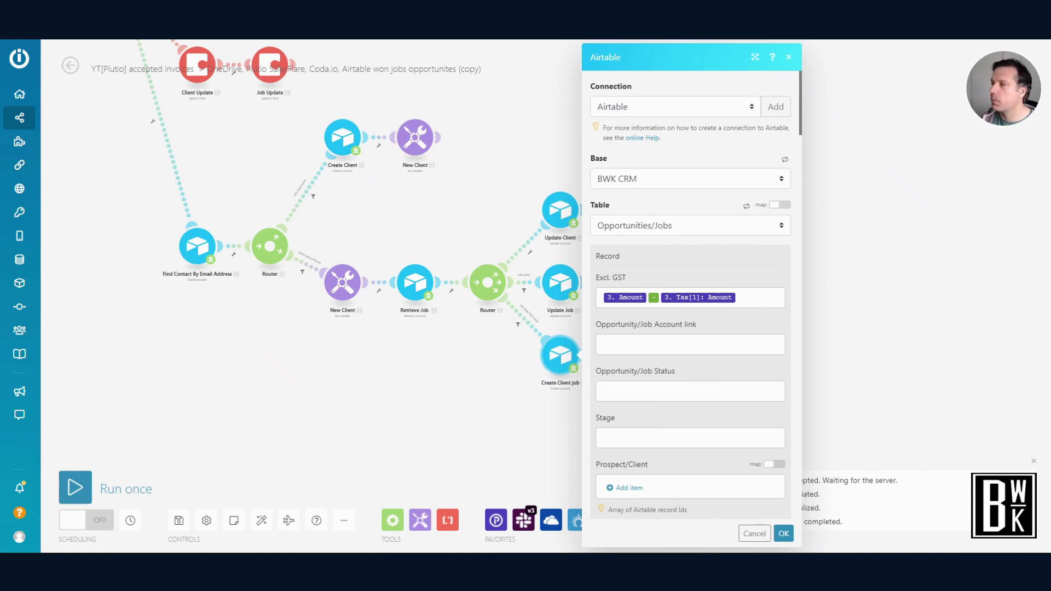
left_click(499, 206)
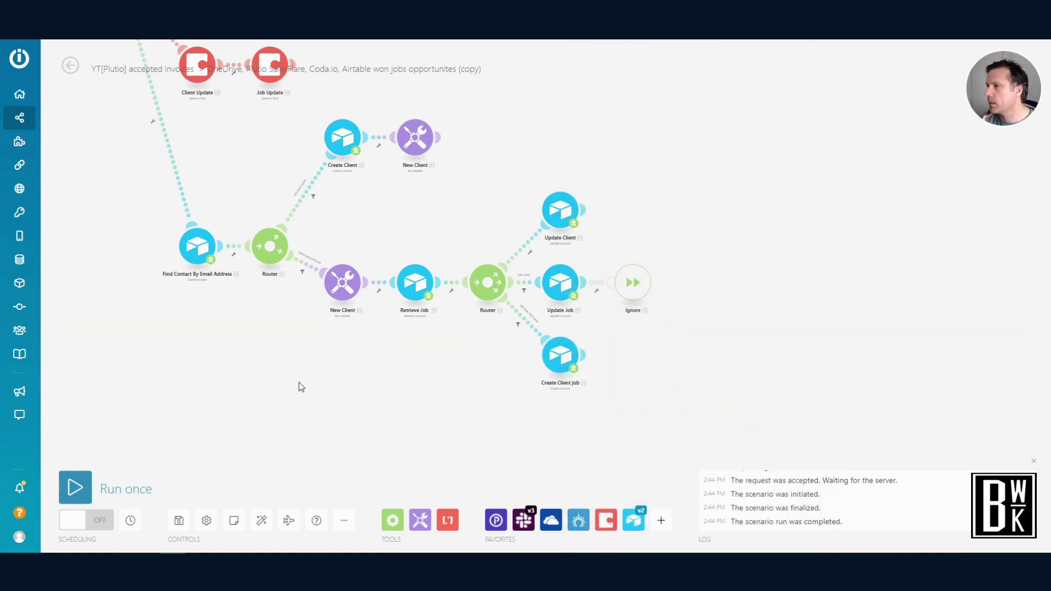
Step: Examine the complete scenario layout from the Plutio trigger and variable router to all the app branches
scroll(299, 382, "down", 5)
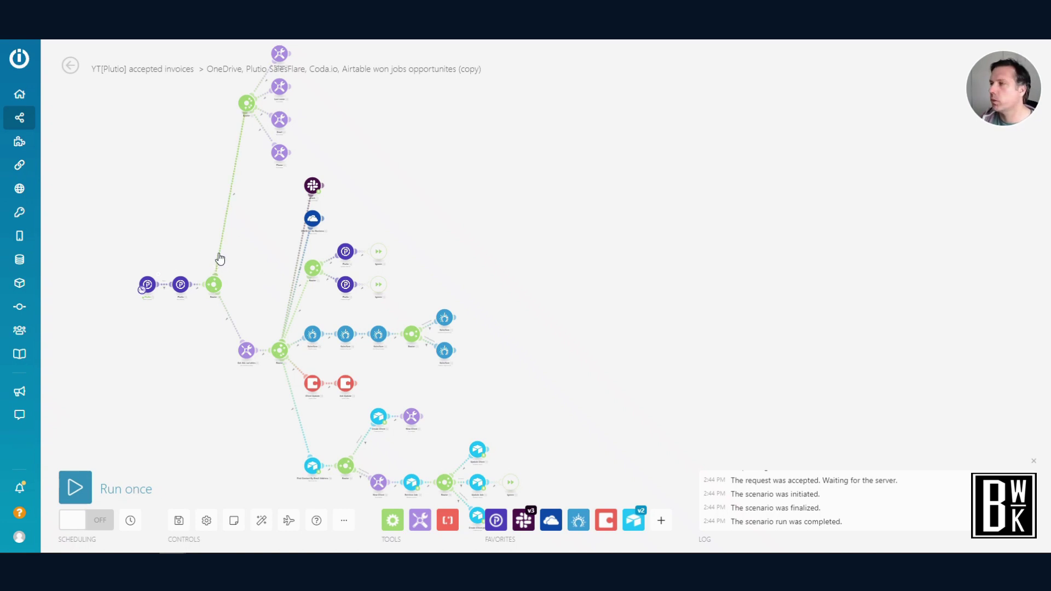
left_click_drag(202, 214, 157, 242)
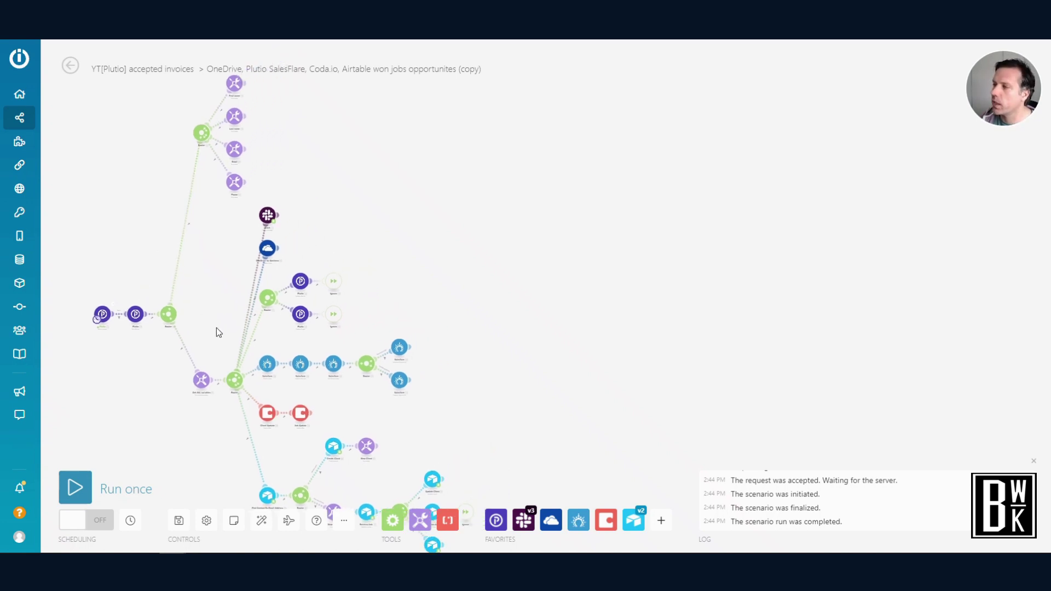
left_click_drag(207, 303, 187, 221)
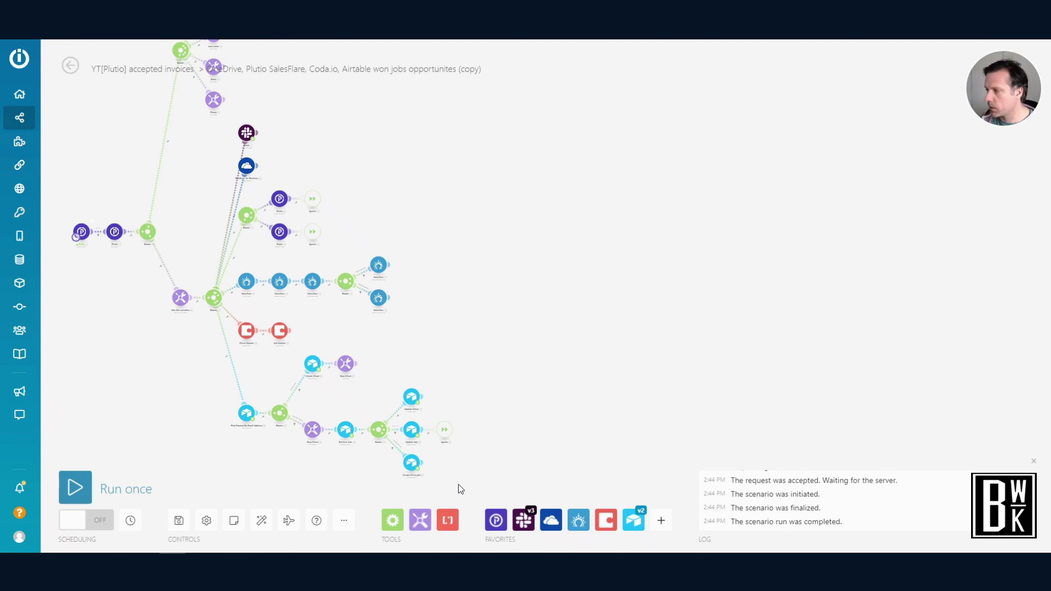
left_click_drag(458, 484, 193, 350)
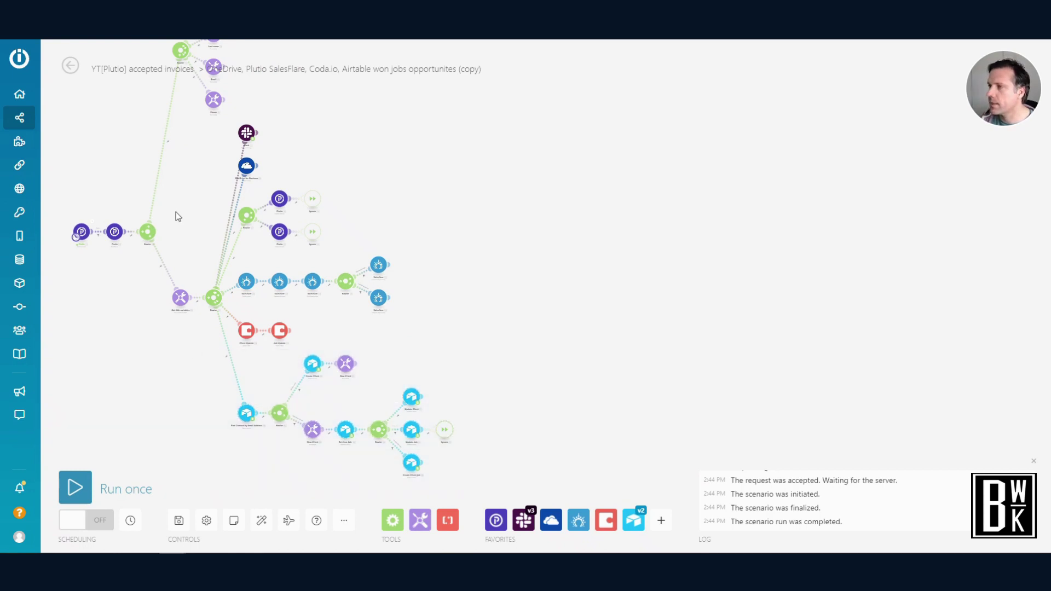